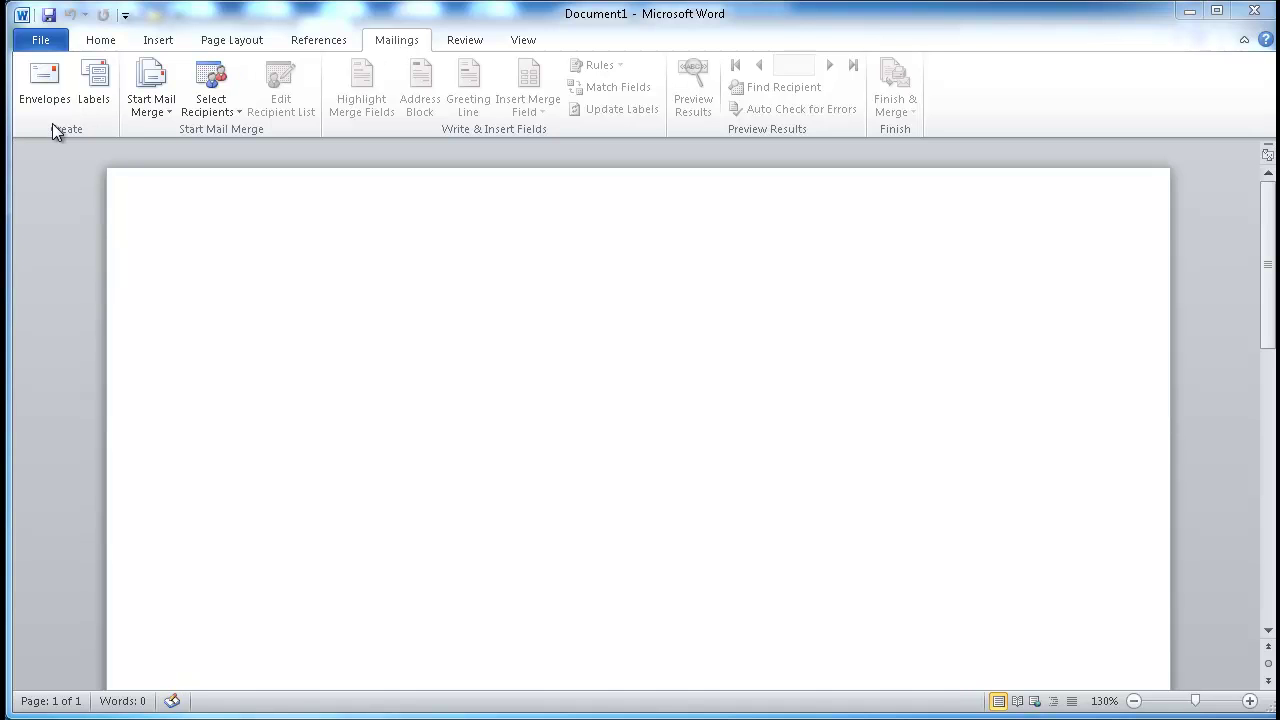
Start creating mailing labels and enter the recipient's full name and postal address as the label text.
left_click(104, 82)
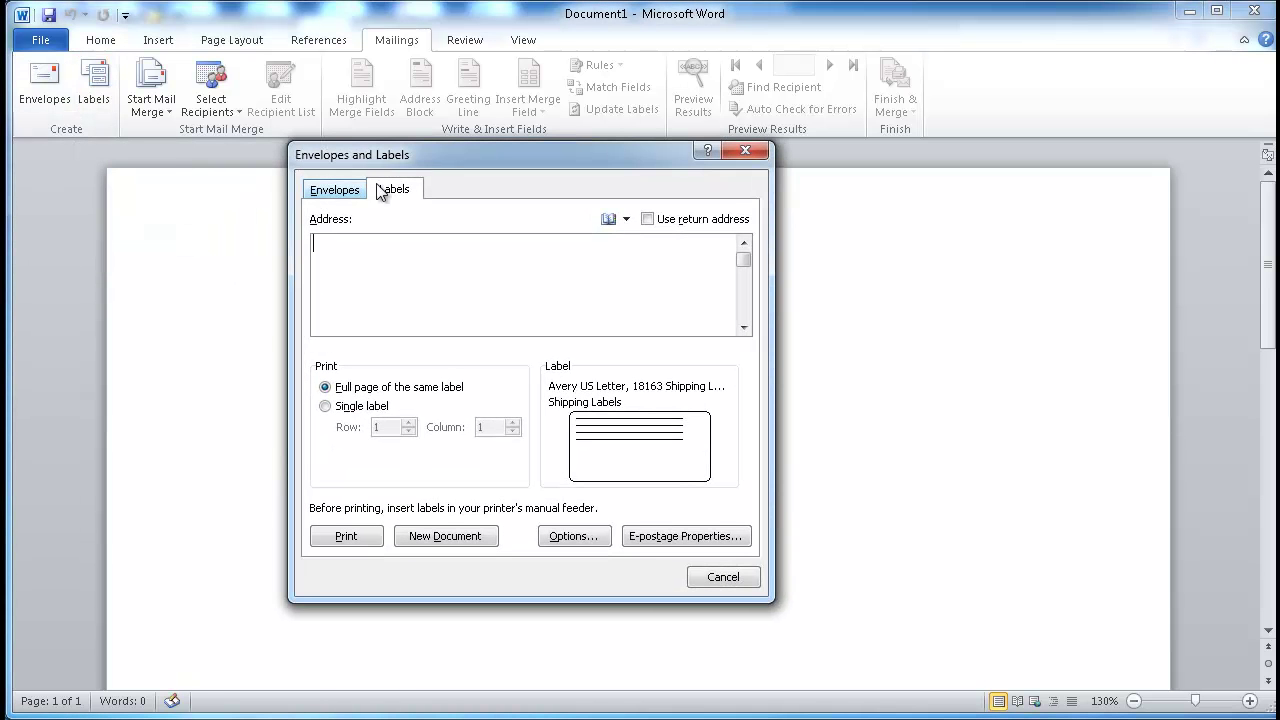
left_click_drag(443, 154, 453, 147)
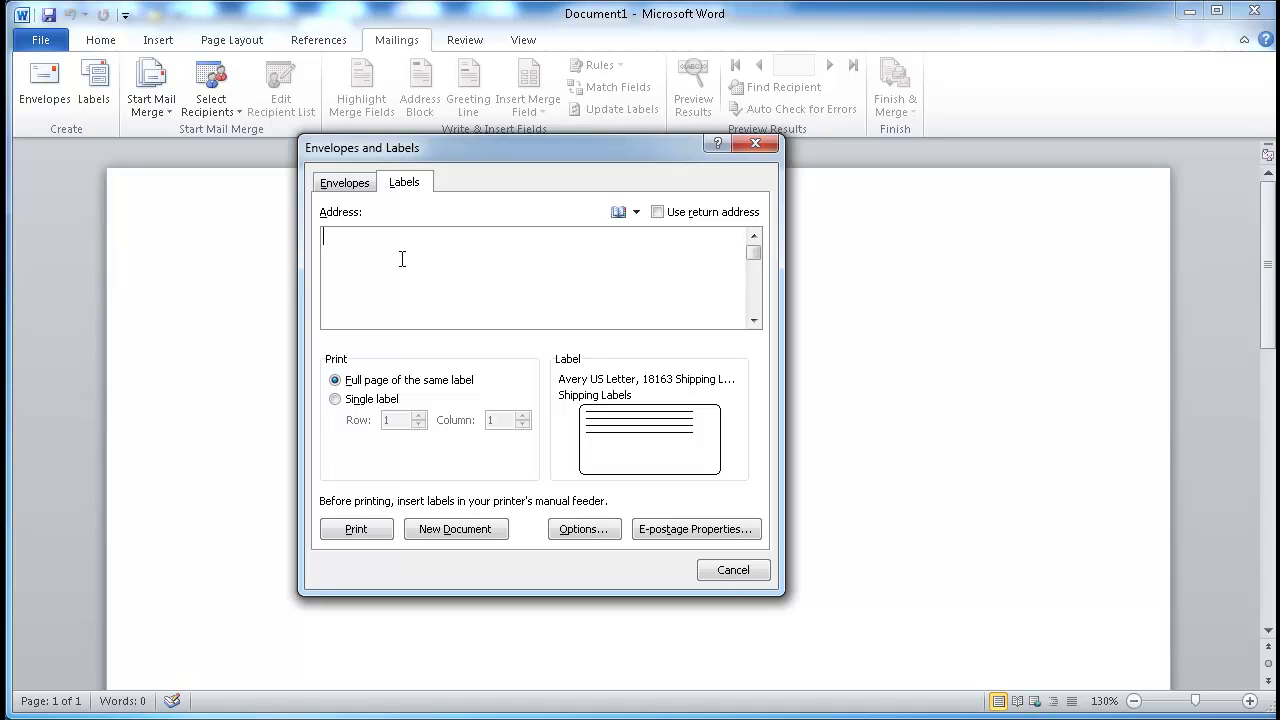
type("Joe Smith 123 Main Street Anytown, New York 12345")
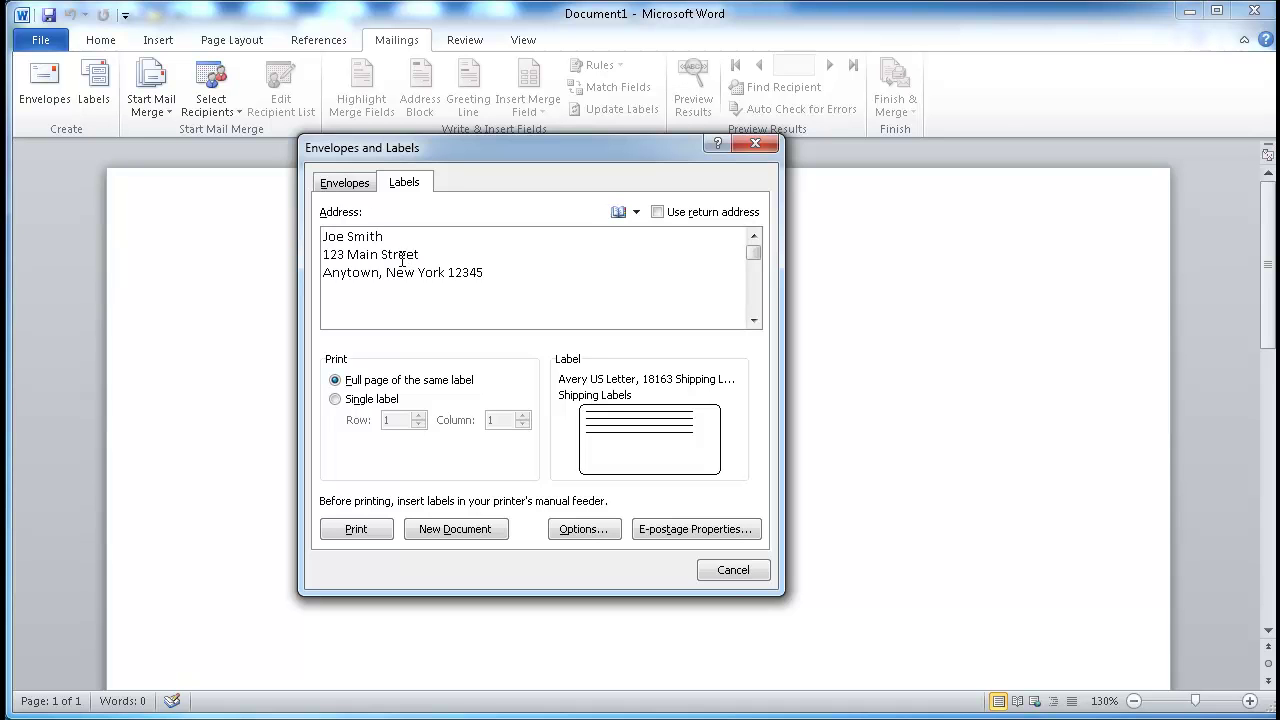
In the label options, find the Avery US Letter product 18163 Shipping Labels and view its detailed margins and dimensions.
left_click(630, 420)
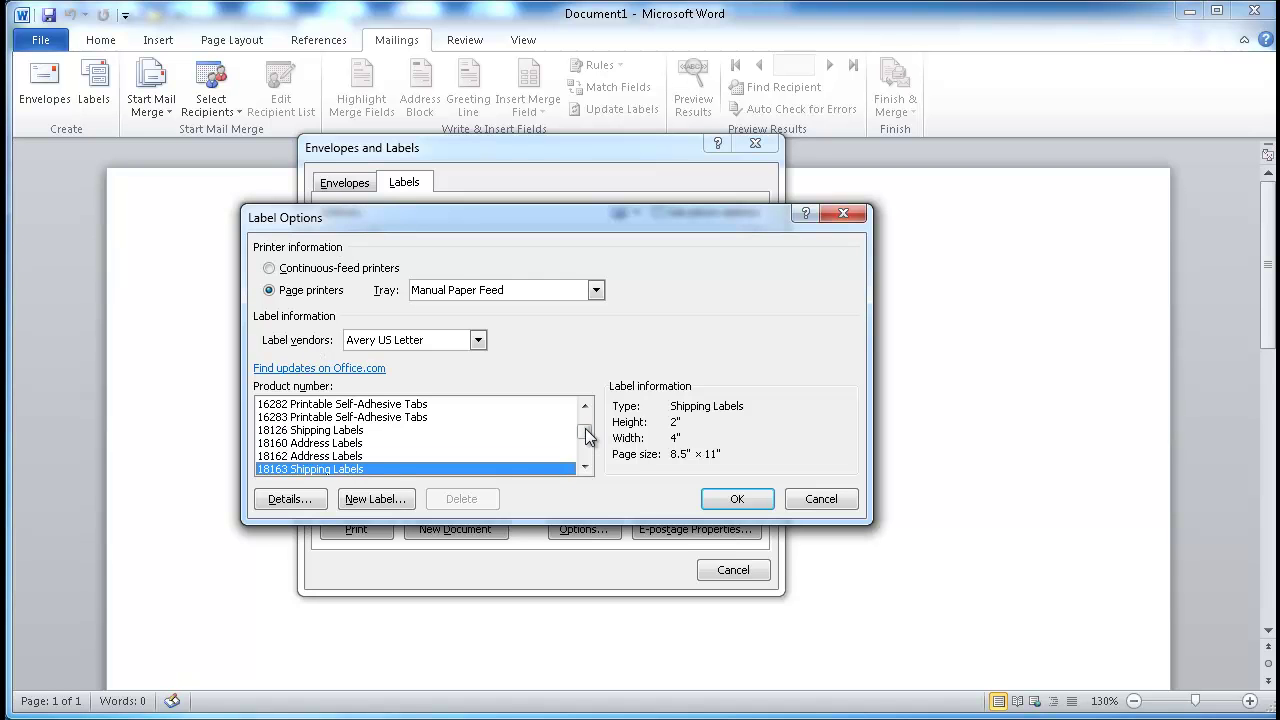
left_click_drag(586, 440, 592, 436)
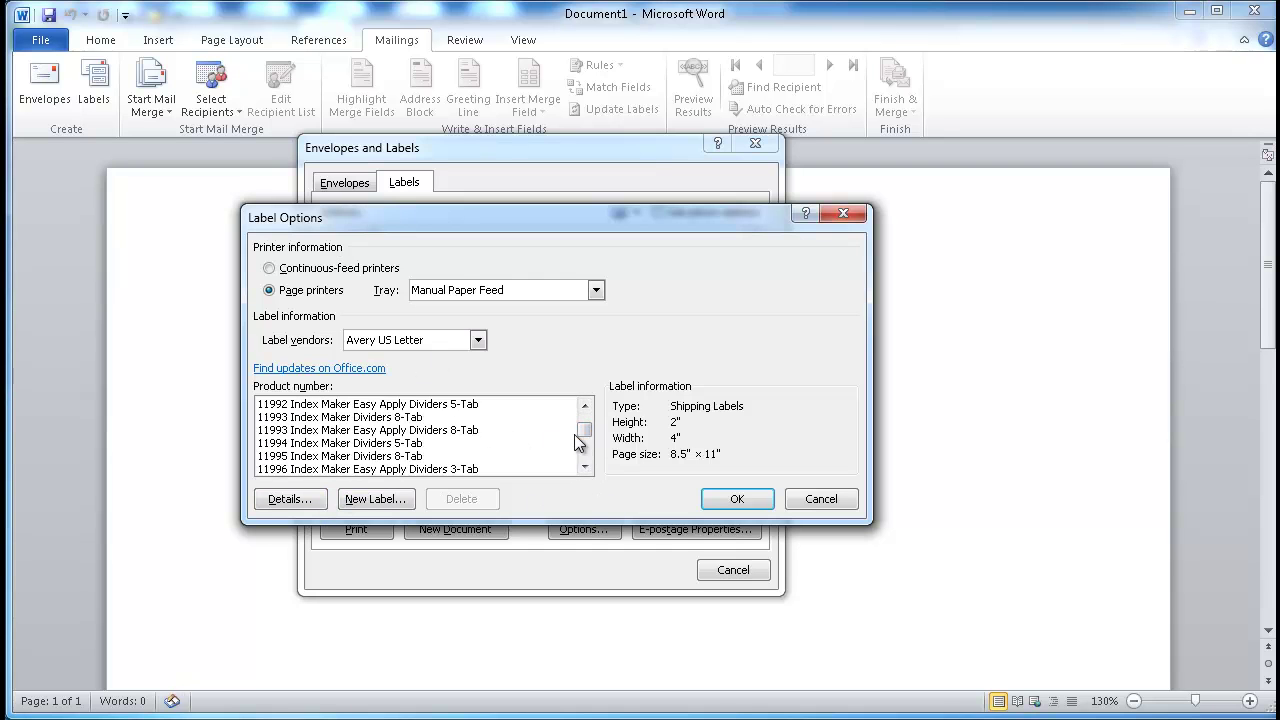
left_click(587, 464)
left_click(587, 464)
left_click(587, 464)
left_click(587, 464)
left_click(587, 464)
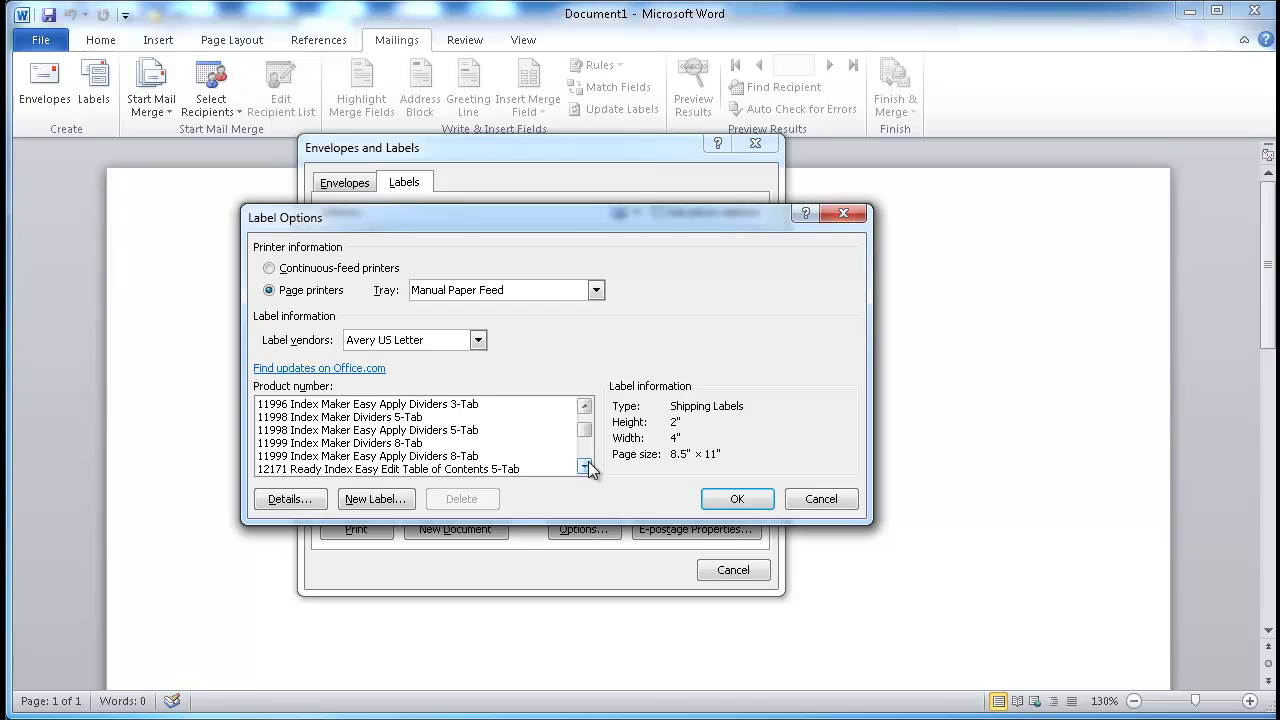
left_click(585, 466)
scroll(585, 466, "down", 8)
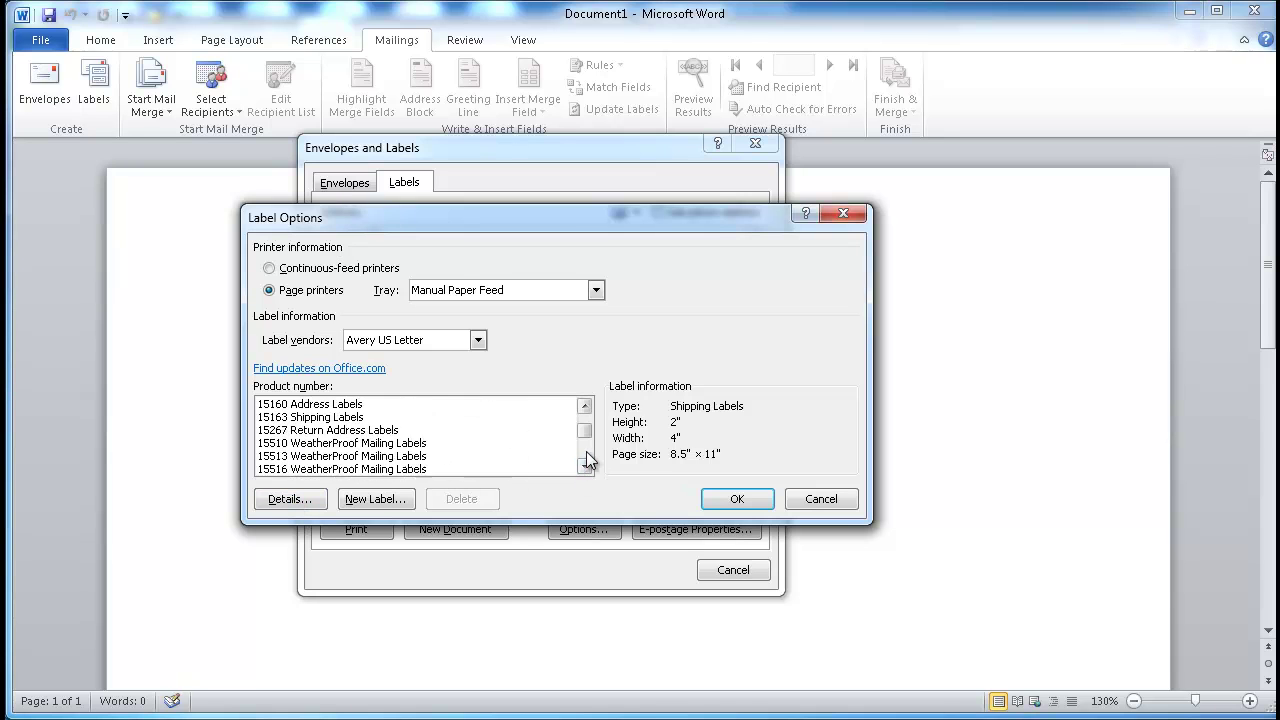
scroll(587, 459, "down", 10)
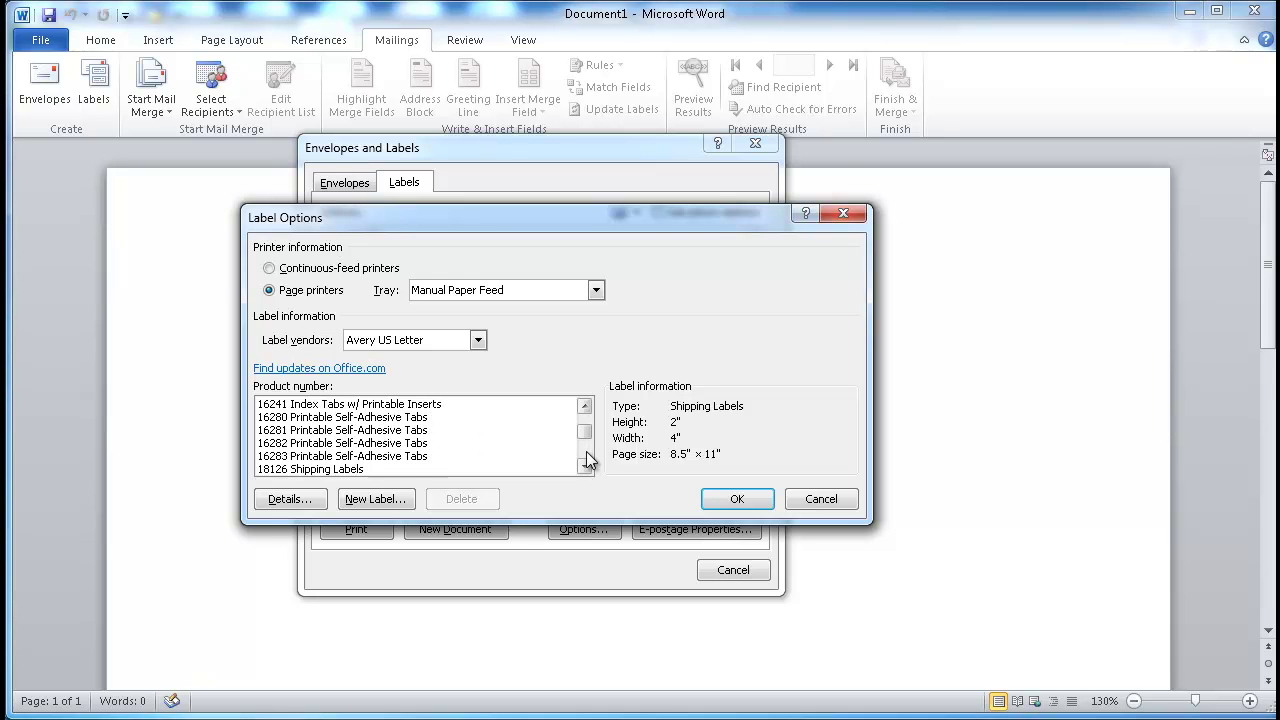
left_click(417, 442)
left_click(281, 499)
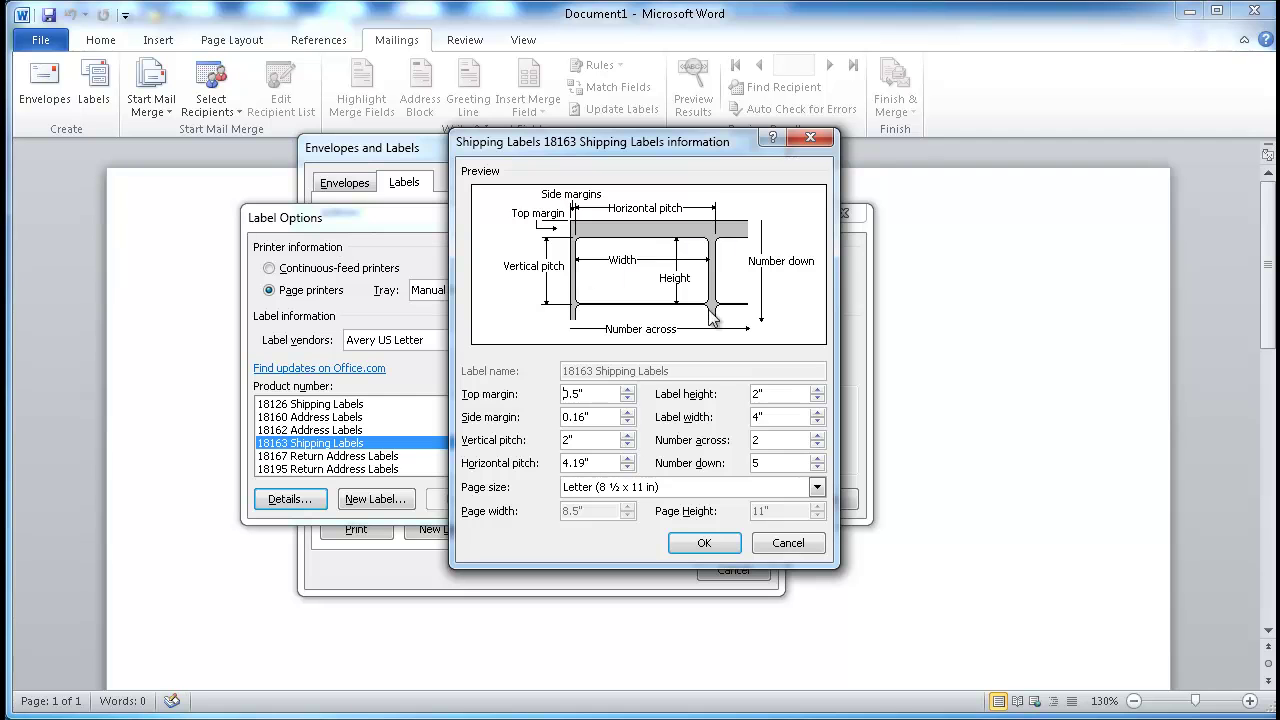
left_click(790, 544)
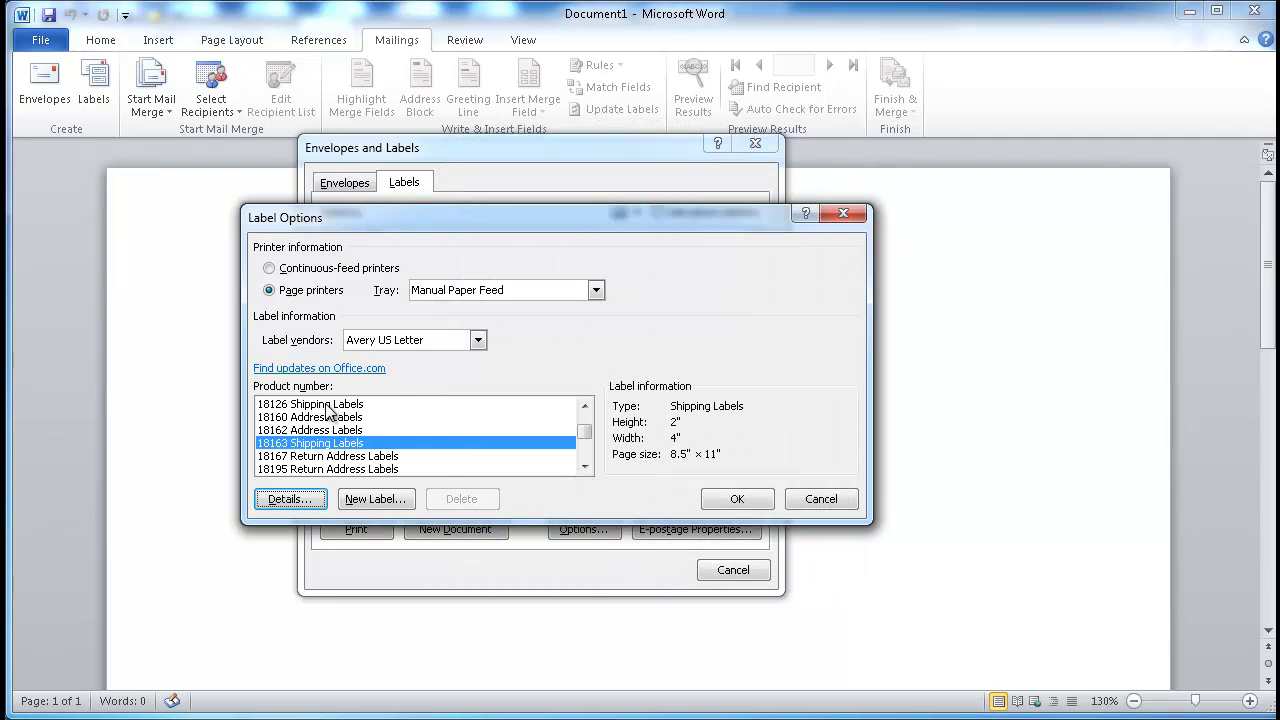
View the detailed margins and dimensions of the 18126 Shipping Labels for comparison.
left_click(328, 405)
left_click(289, 498)
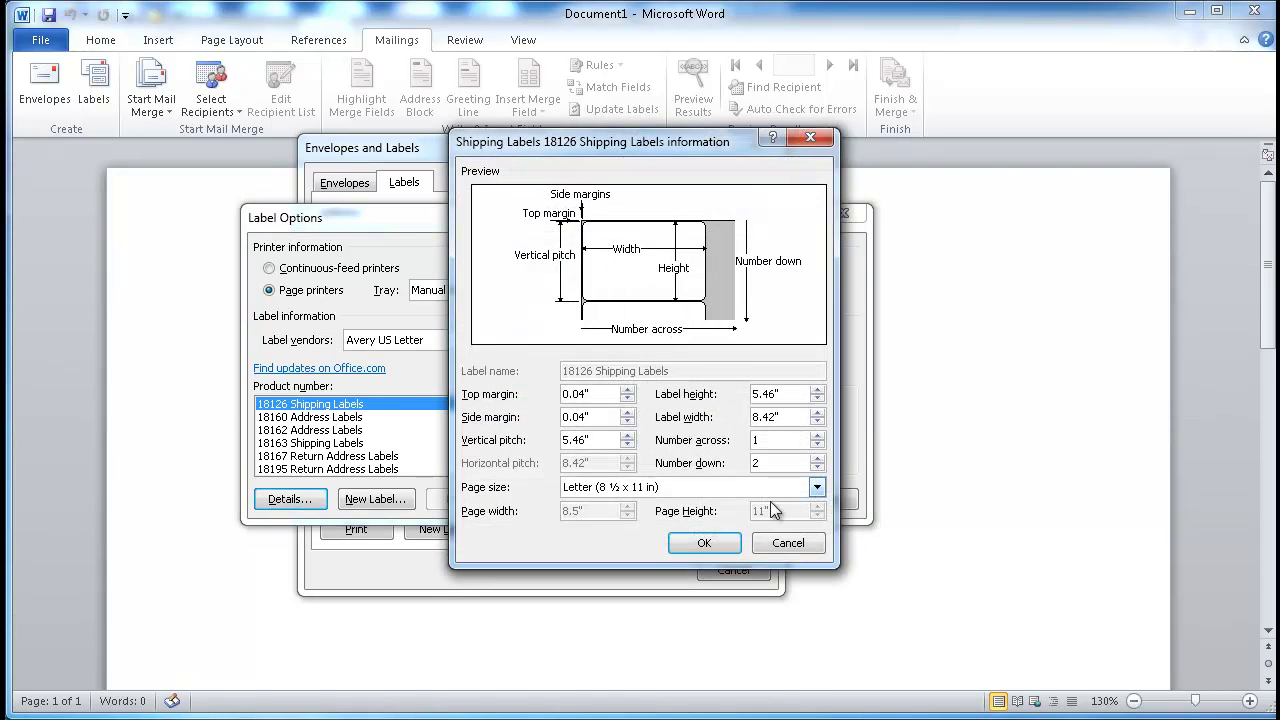
left_click(794, 542)
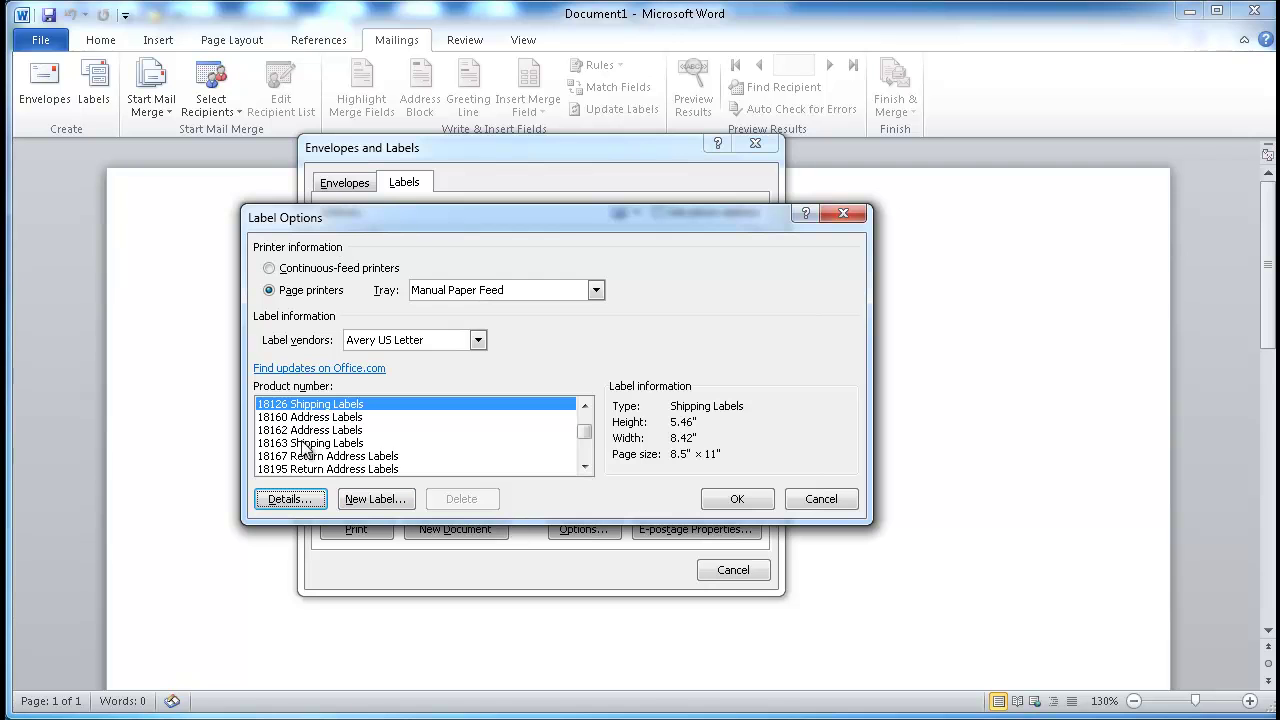
Apply the 18163 Shipping Labels product and print a single label at row 1, column 2.
left_click(305, 443)
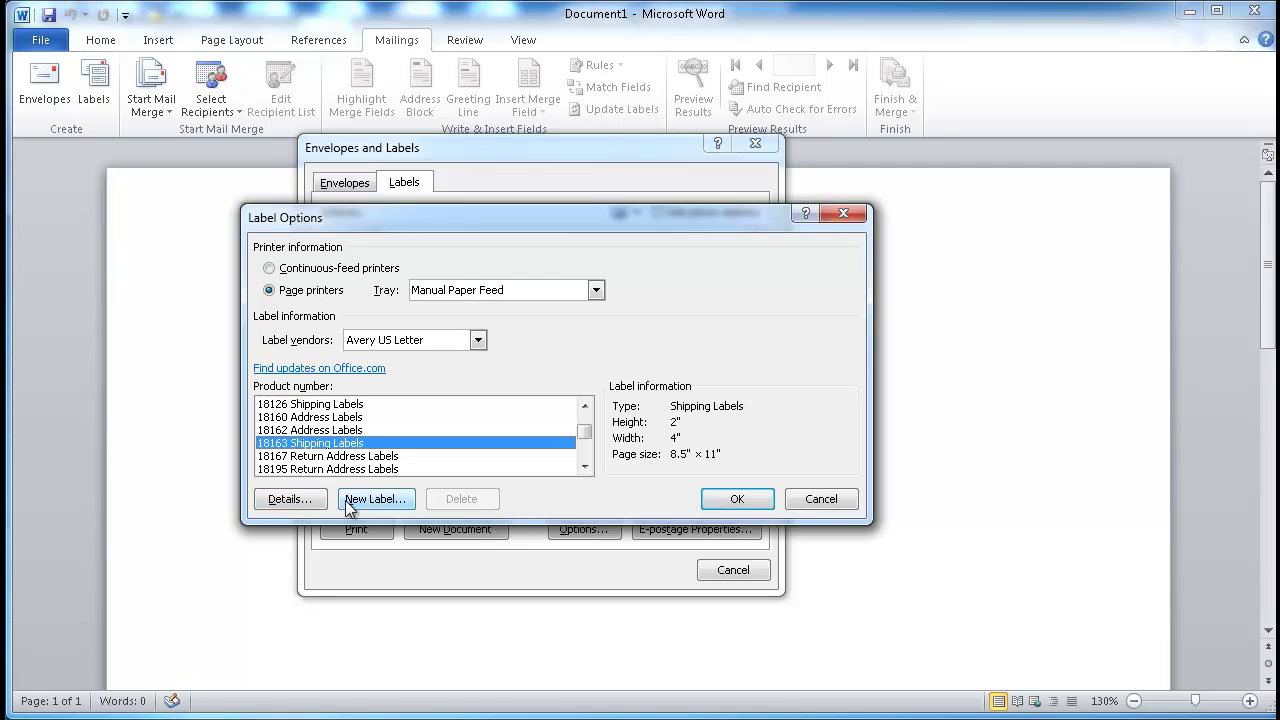
left_click(731, 499)
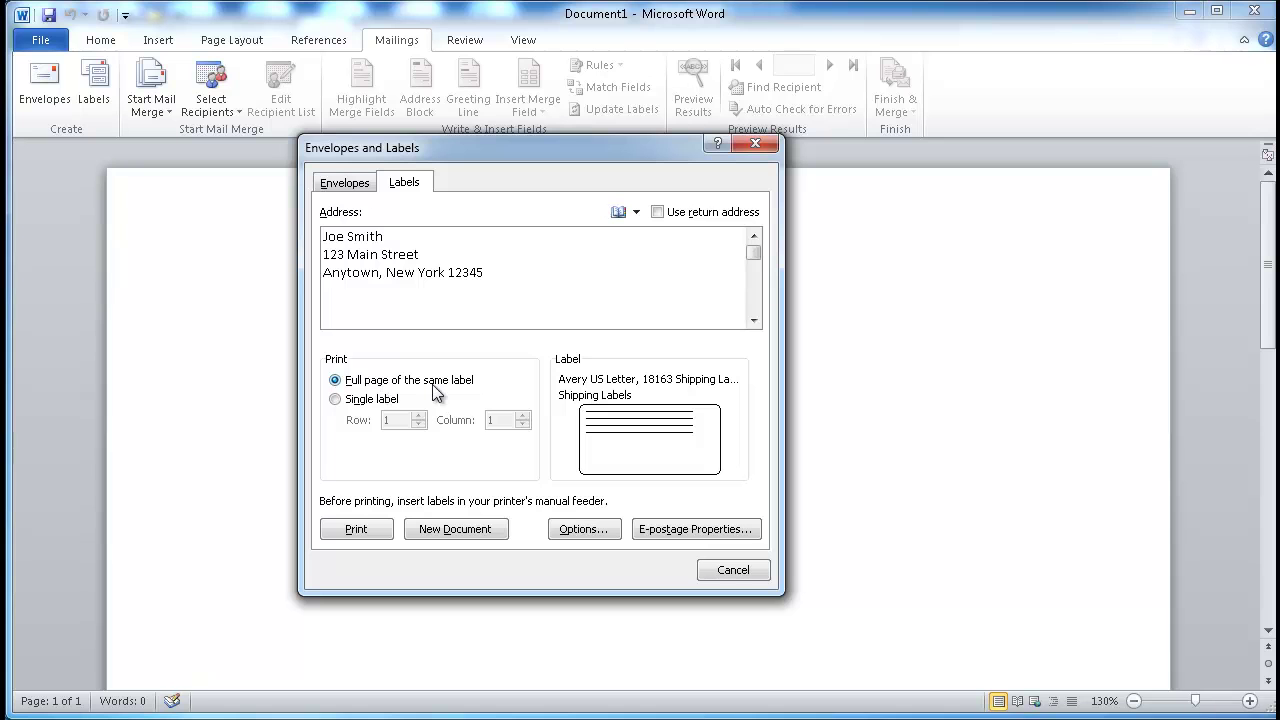
left_click(353, 402)
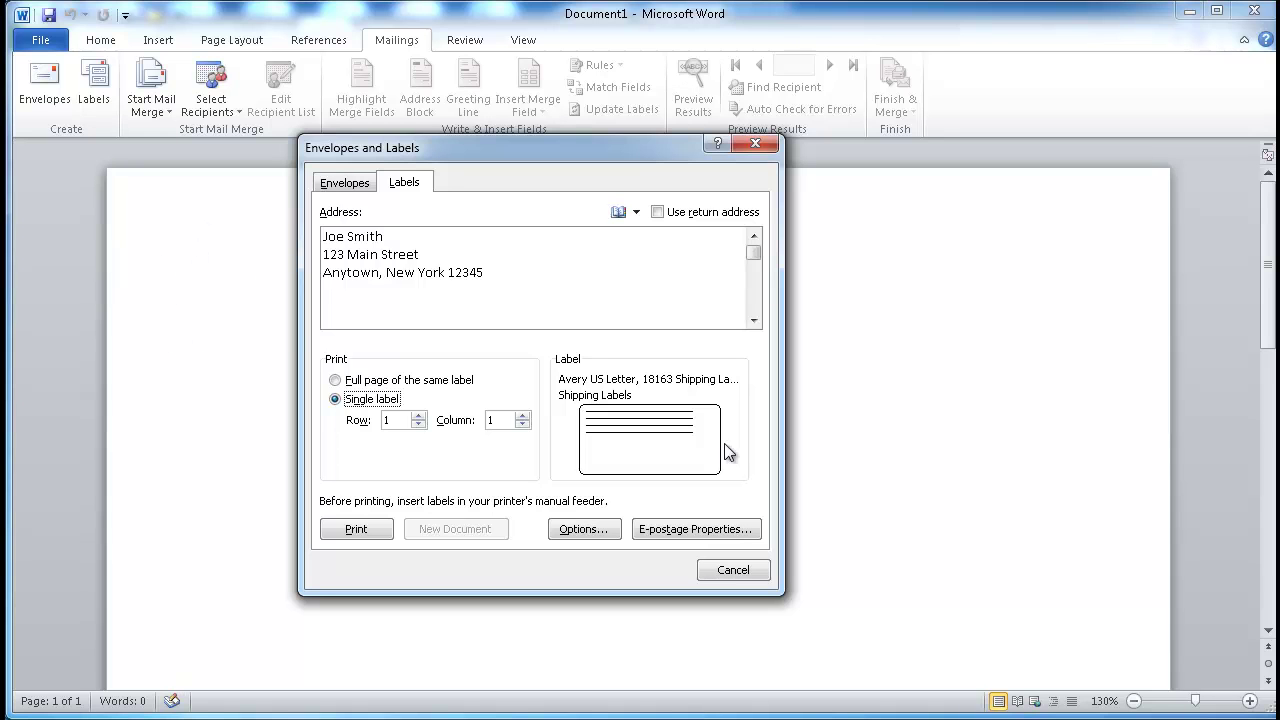
left_click(522, 415)
left_click(360, 533)
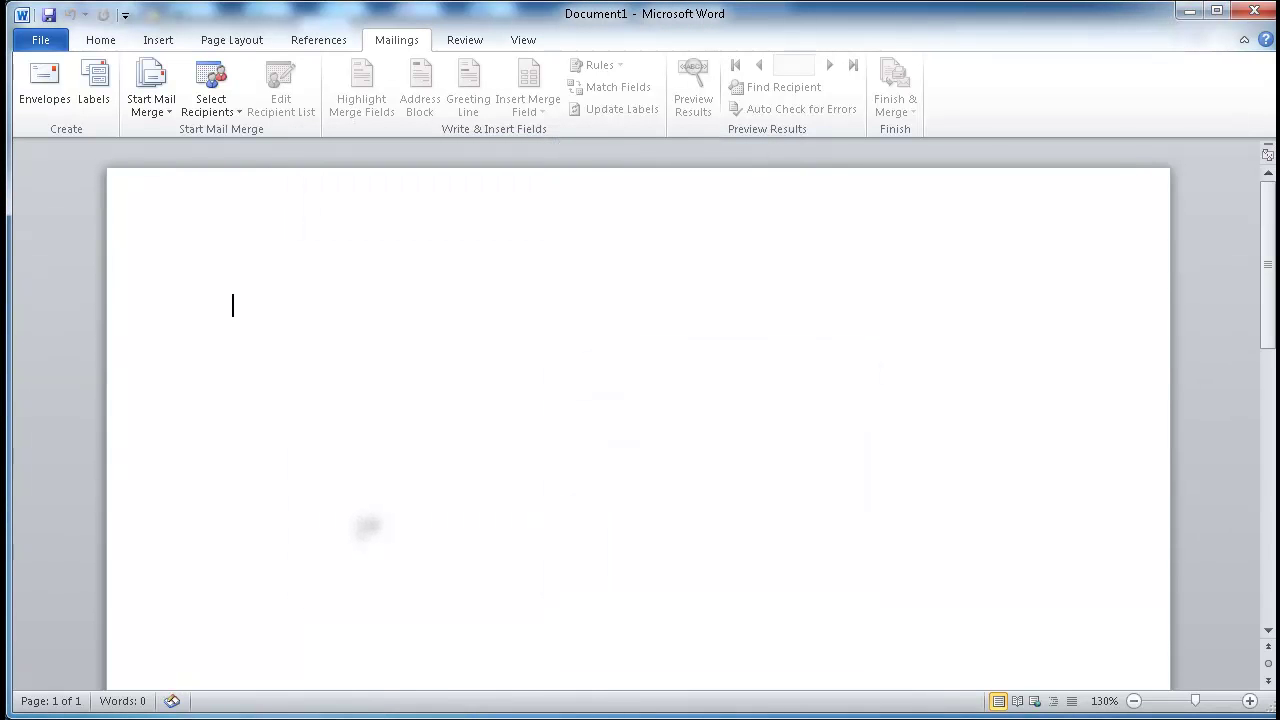
Switch to the image editor holding the printed label page and examine it at 50% zoom.
key("alt+Tab")
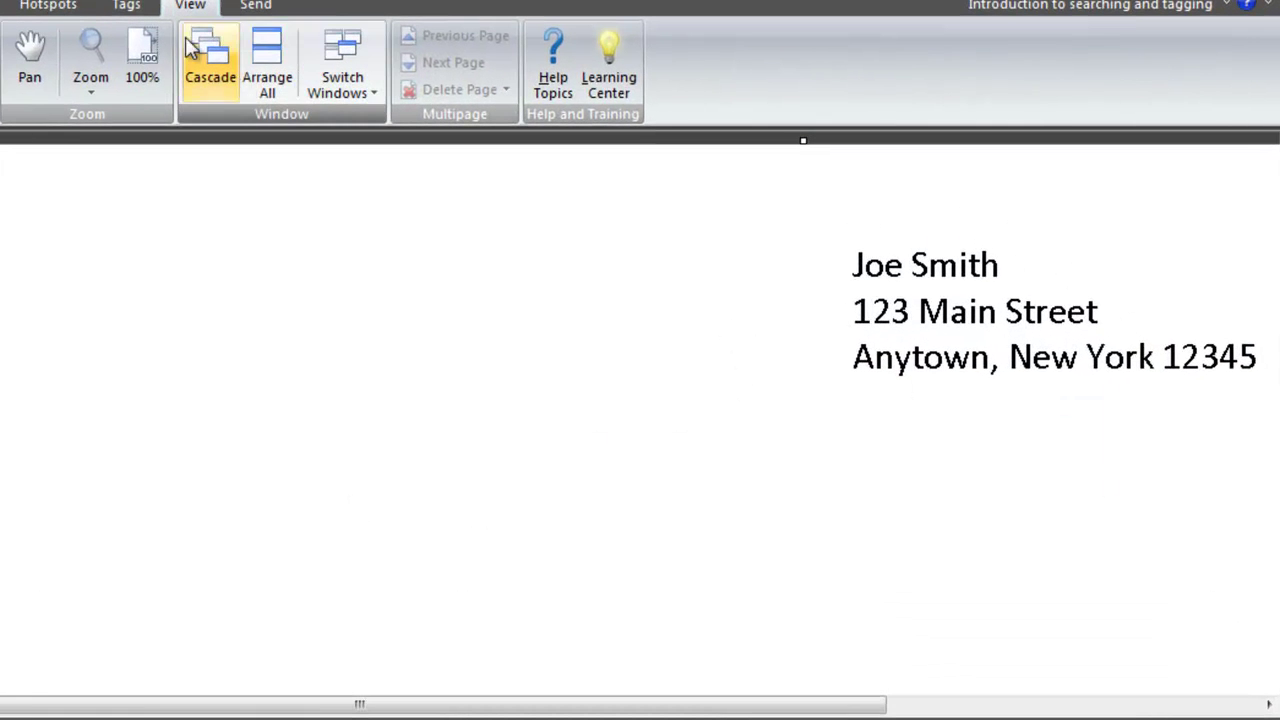
left_click(90, 86)
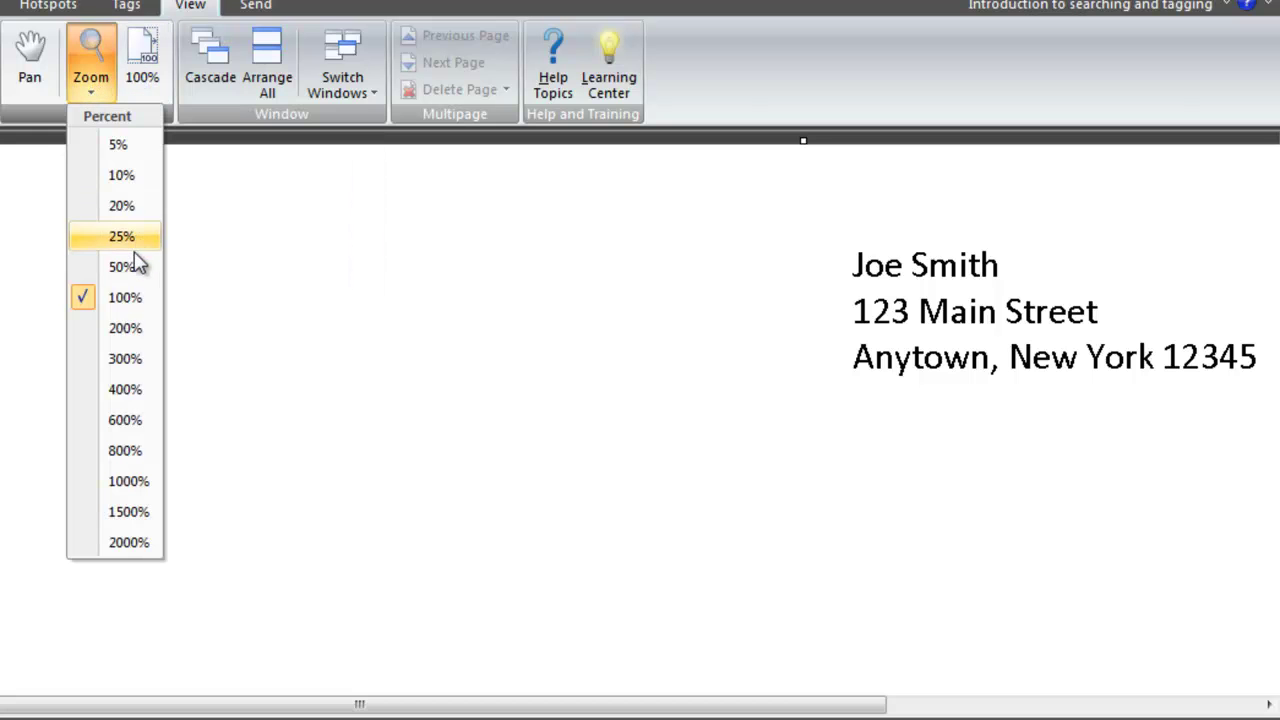
left_click(135, 266)
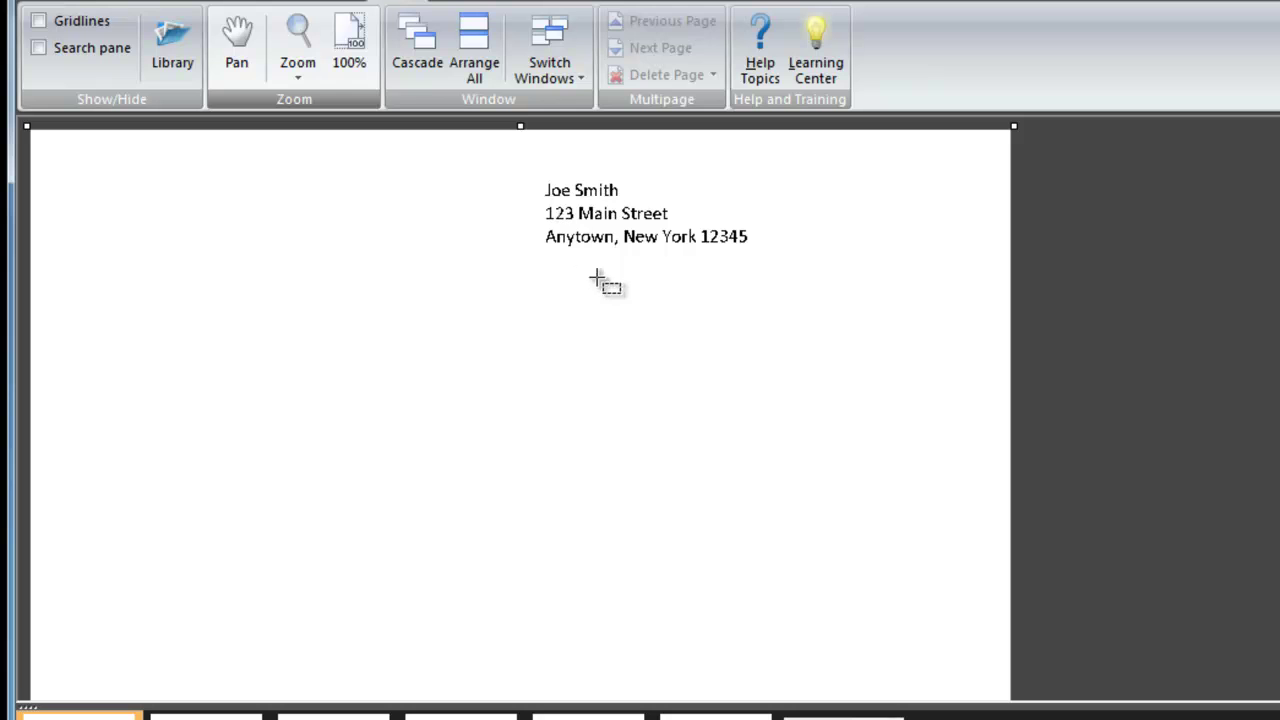
Switch to the mail_label.xlsx workbook in Excel and review the address list's headers from First Name through Zip.
key("alt+Tab")
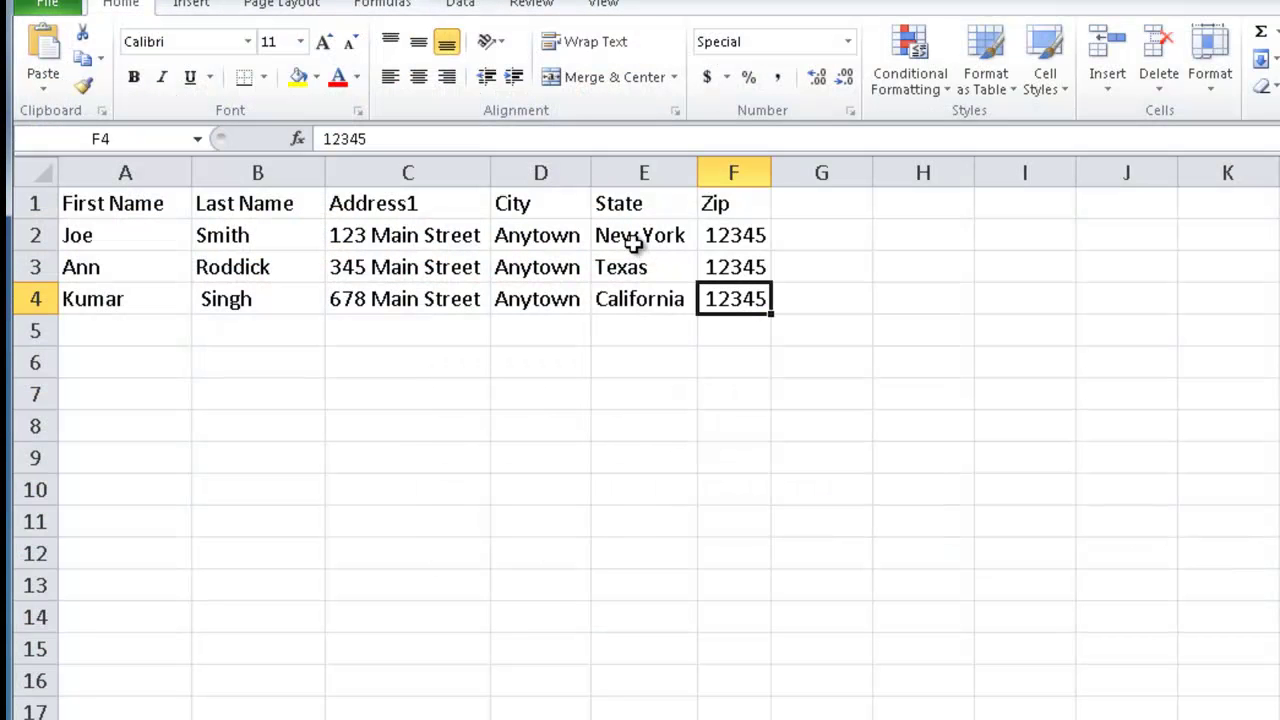
key("alt+Tab")
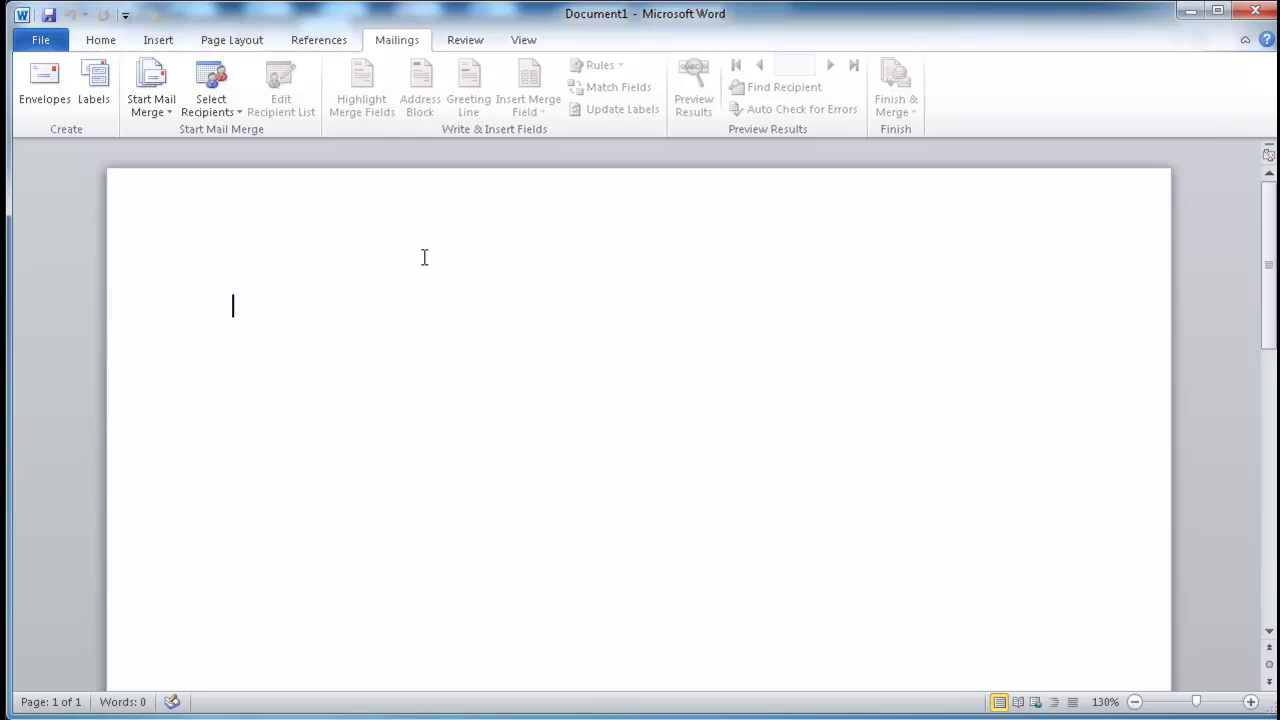
key("alt+Tab")
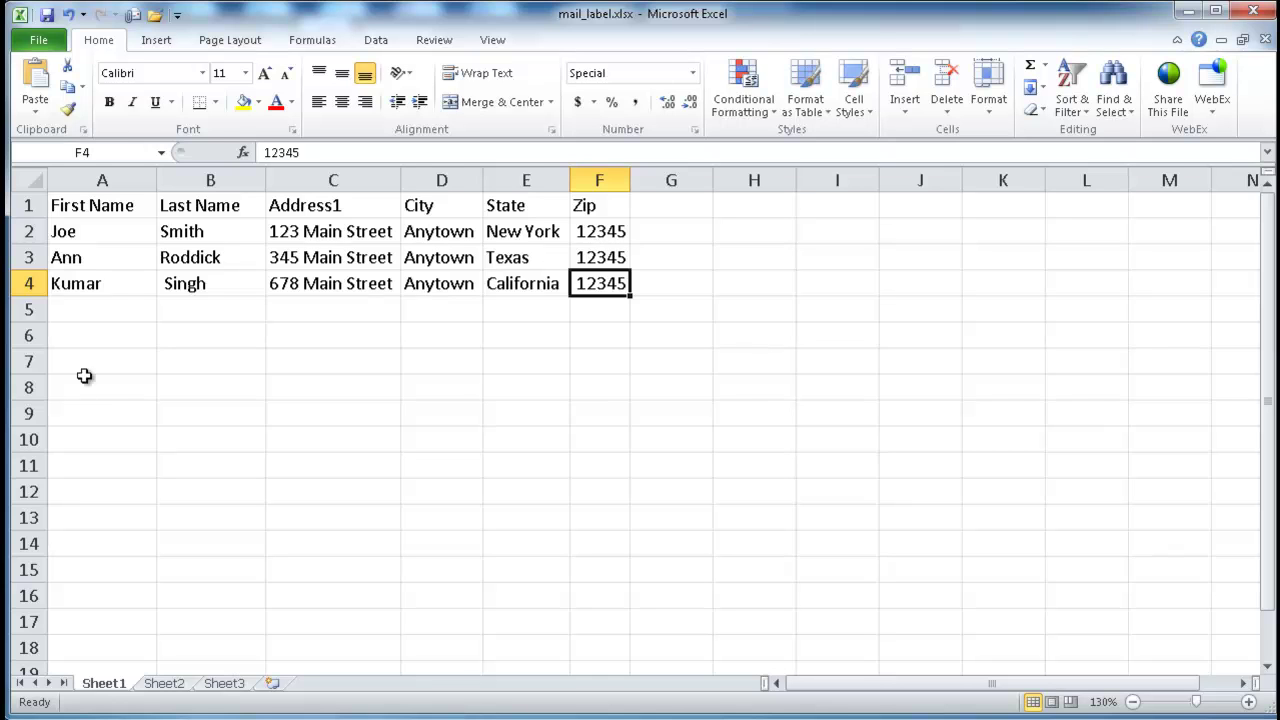
left_click(109, 207)
left_click(178, 203)
left_click(292, 207)
left_click(441, 213)
left_click(520, 207)
left_click(610, 207)
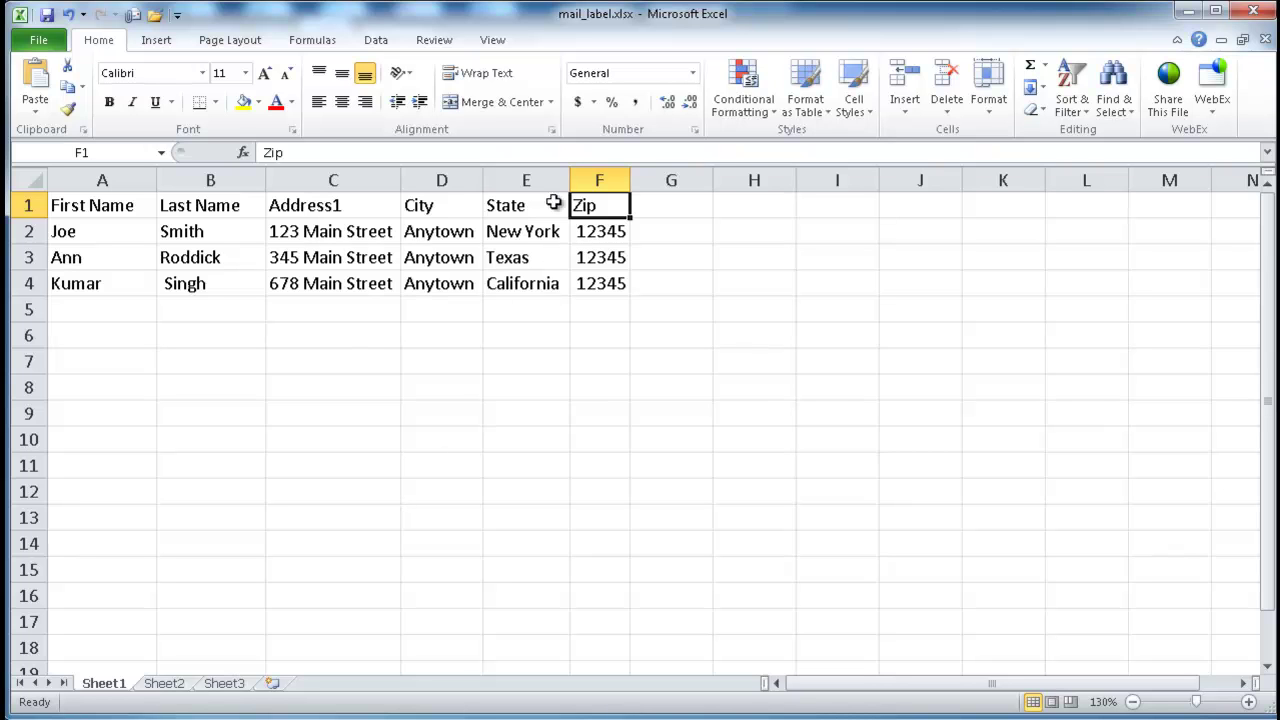
Switch back to Word, start the Step by Step Mail Merge Wizard with Labels as document type, and advance to the starting document.
key("alt+Tab")
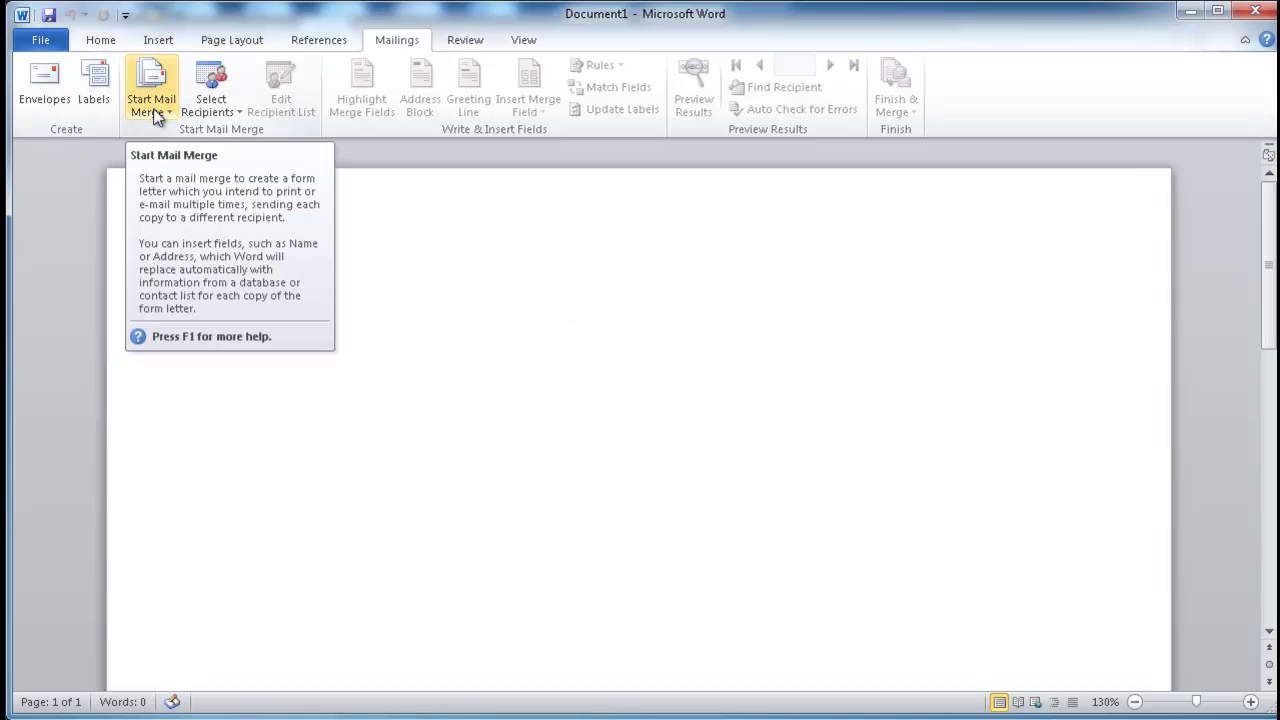
left_click(153, 108)
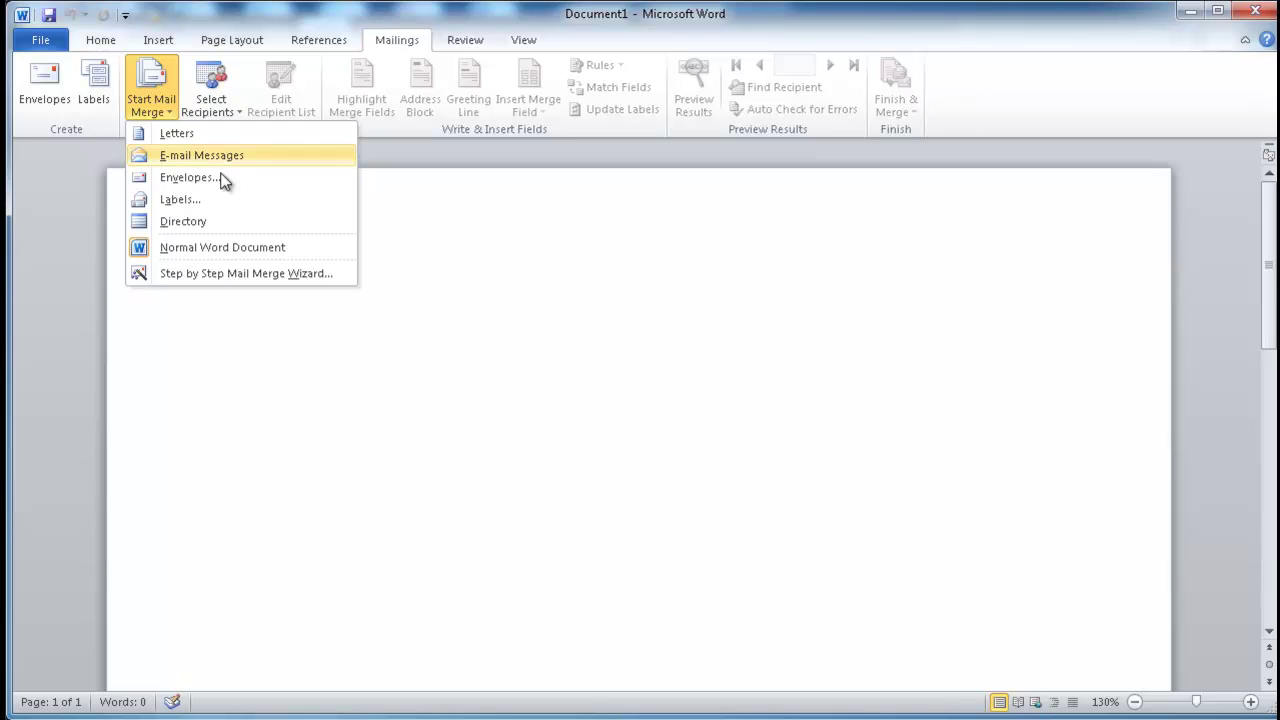
left_click(192, 275)
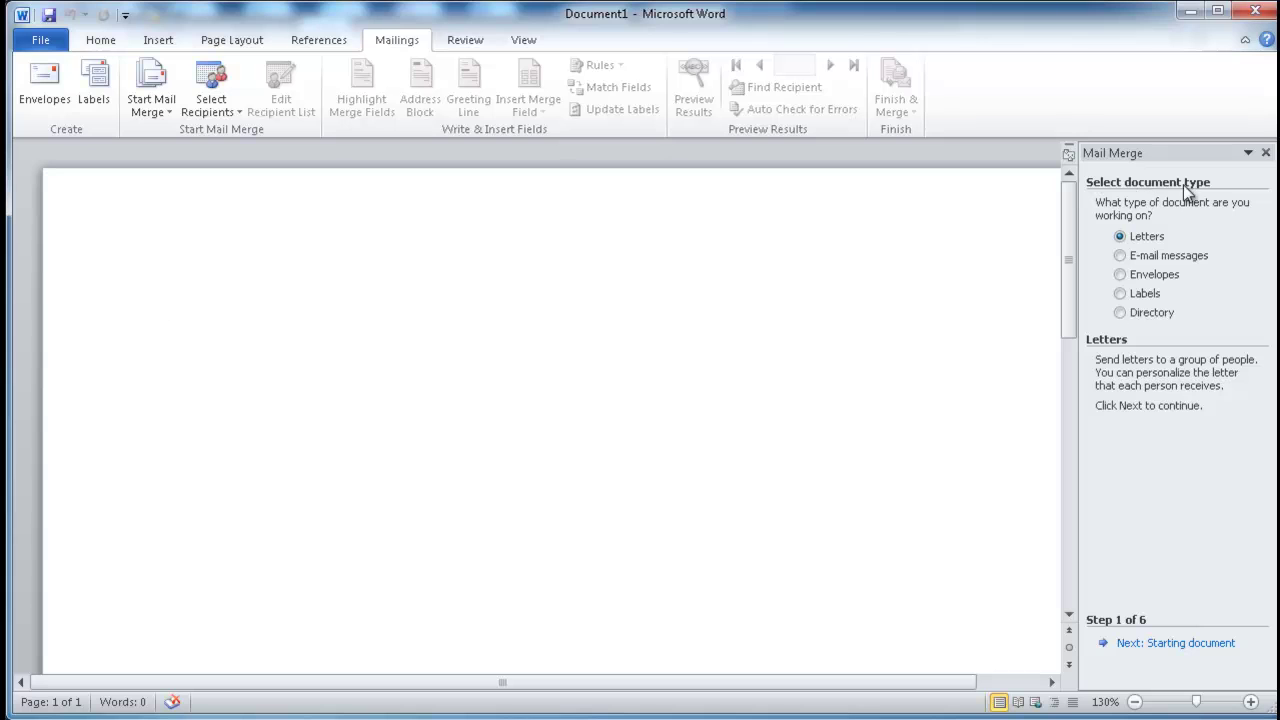
left_click(1121, 294)
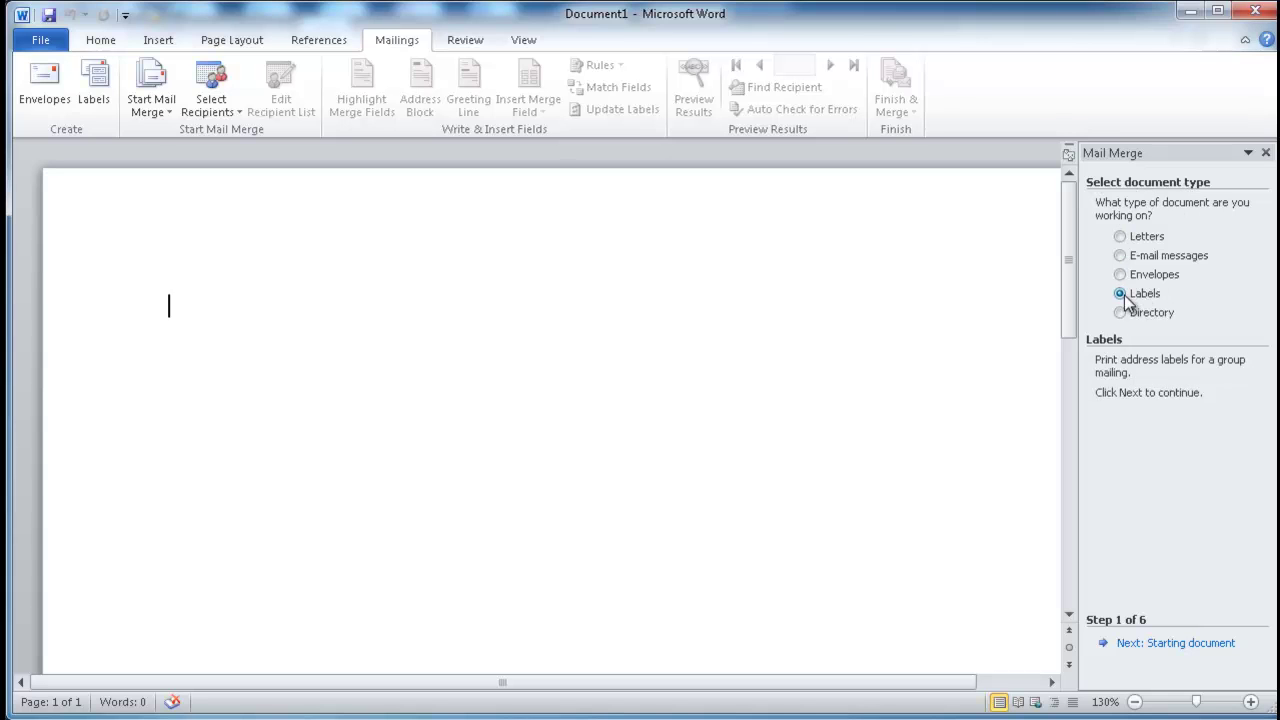
left_click(1148, 643)
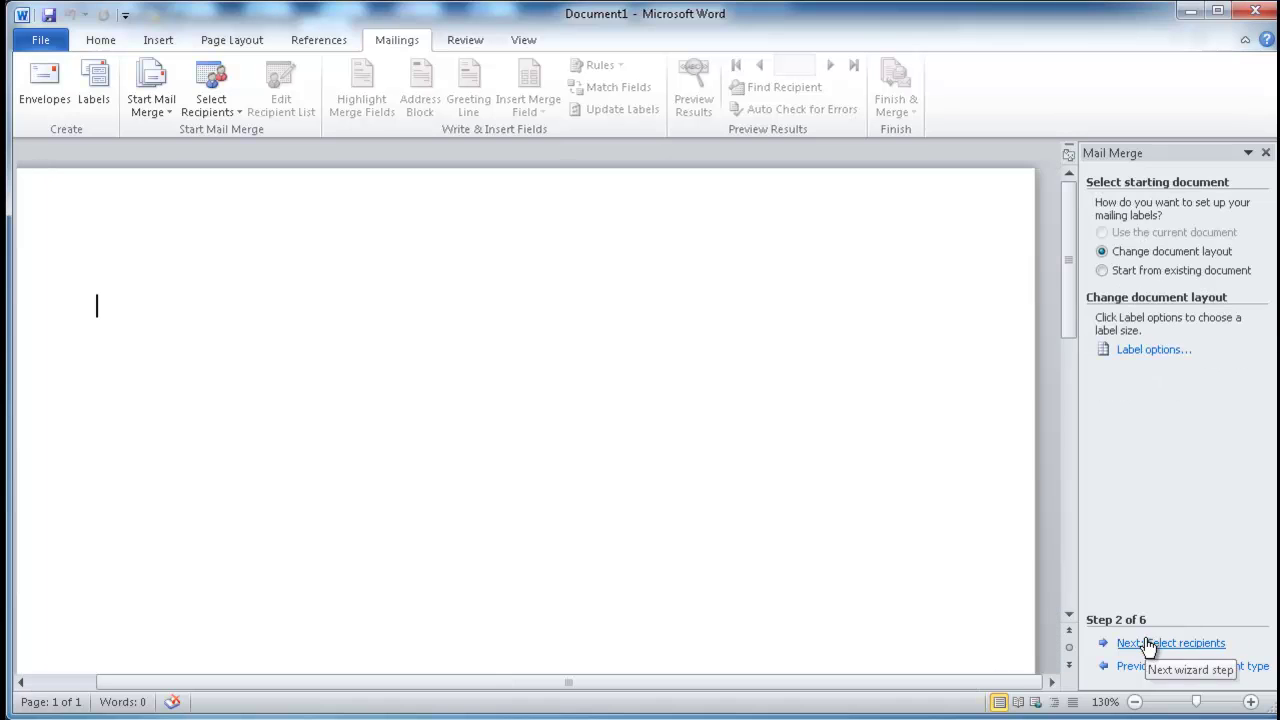
Set the label options to page printers, vendor Avery US Letter and product 18163 Shipping Labels, and apply them to the document.
left_click(1152, 350)
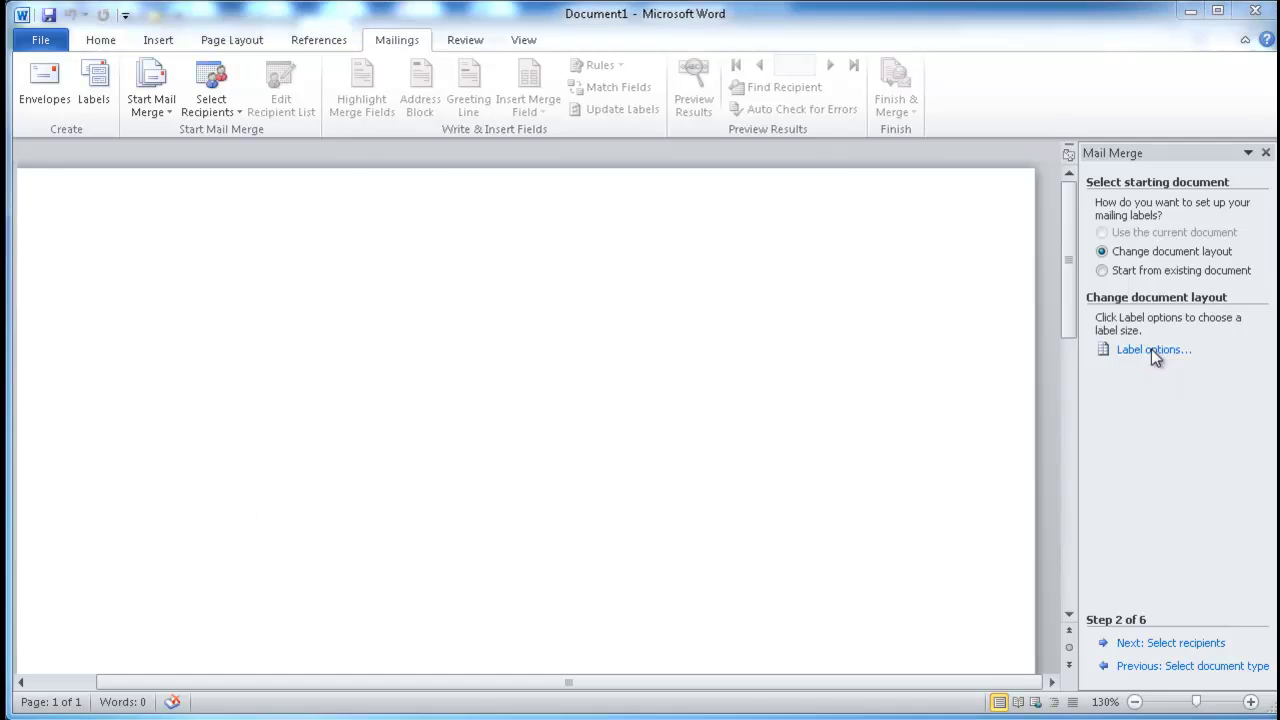
left_click_drag(725, 208, 652, 188)
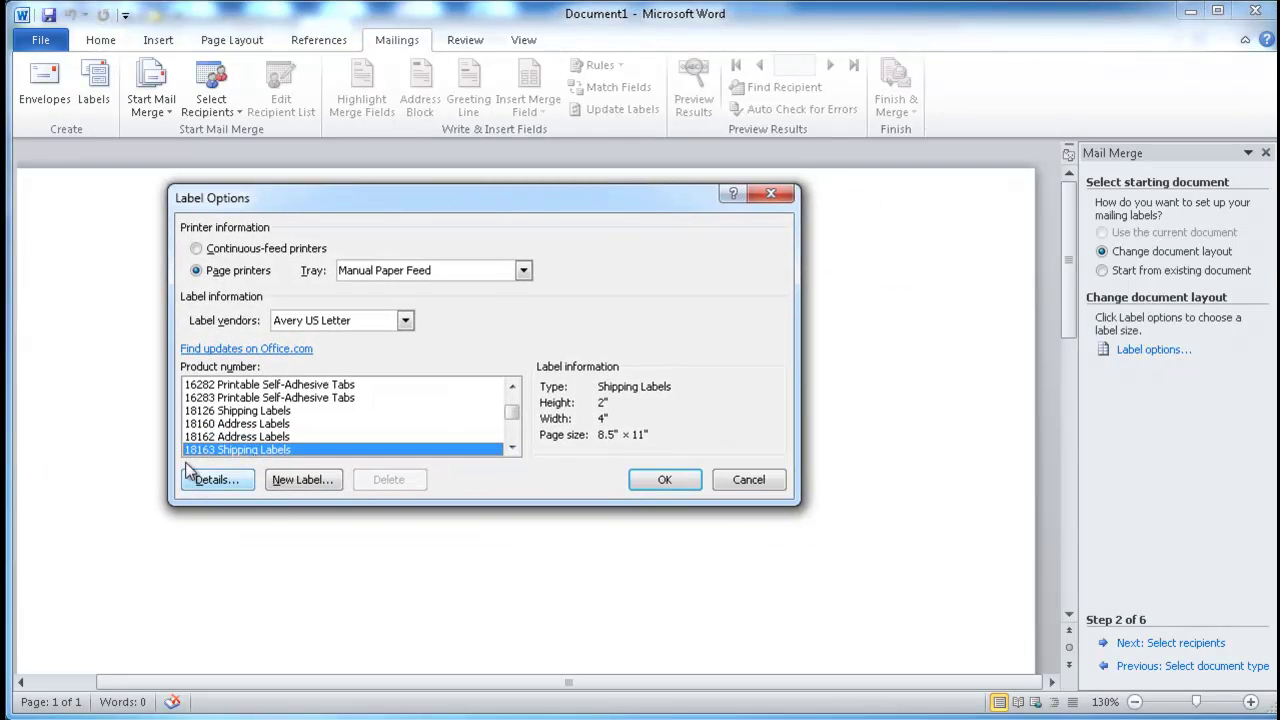
left_click(355, 322)
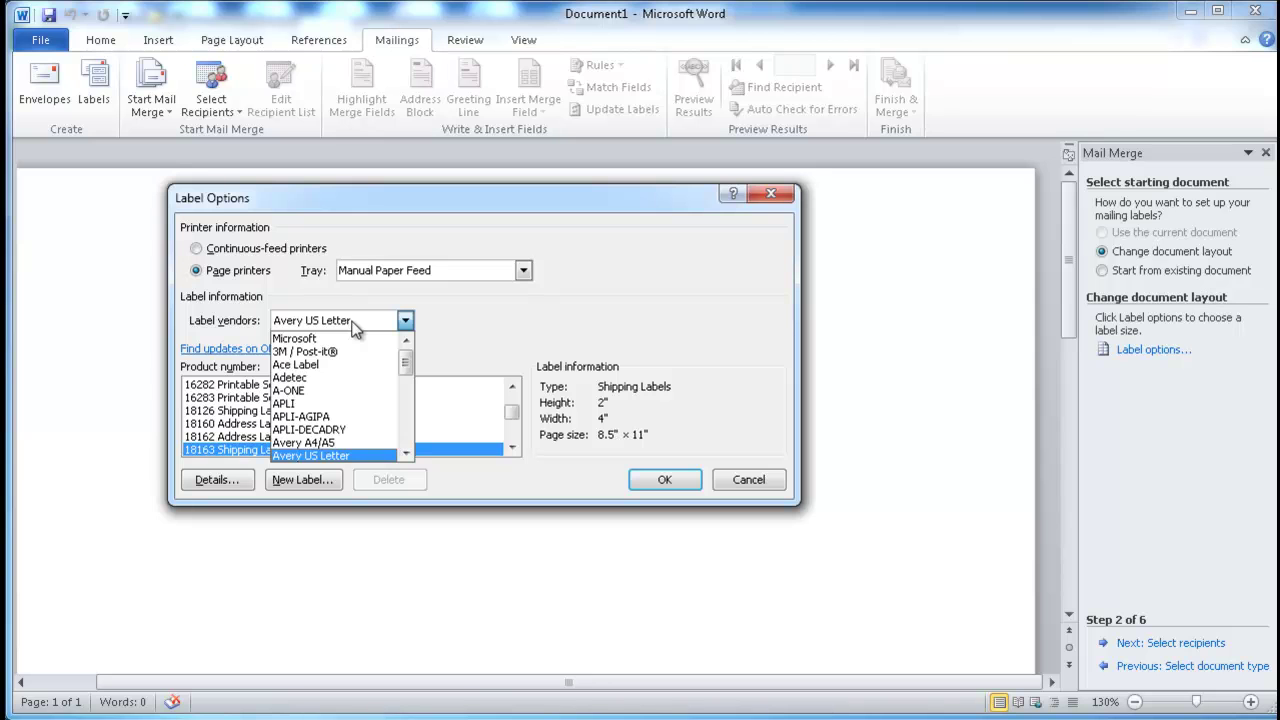
left_click(460, 330)
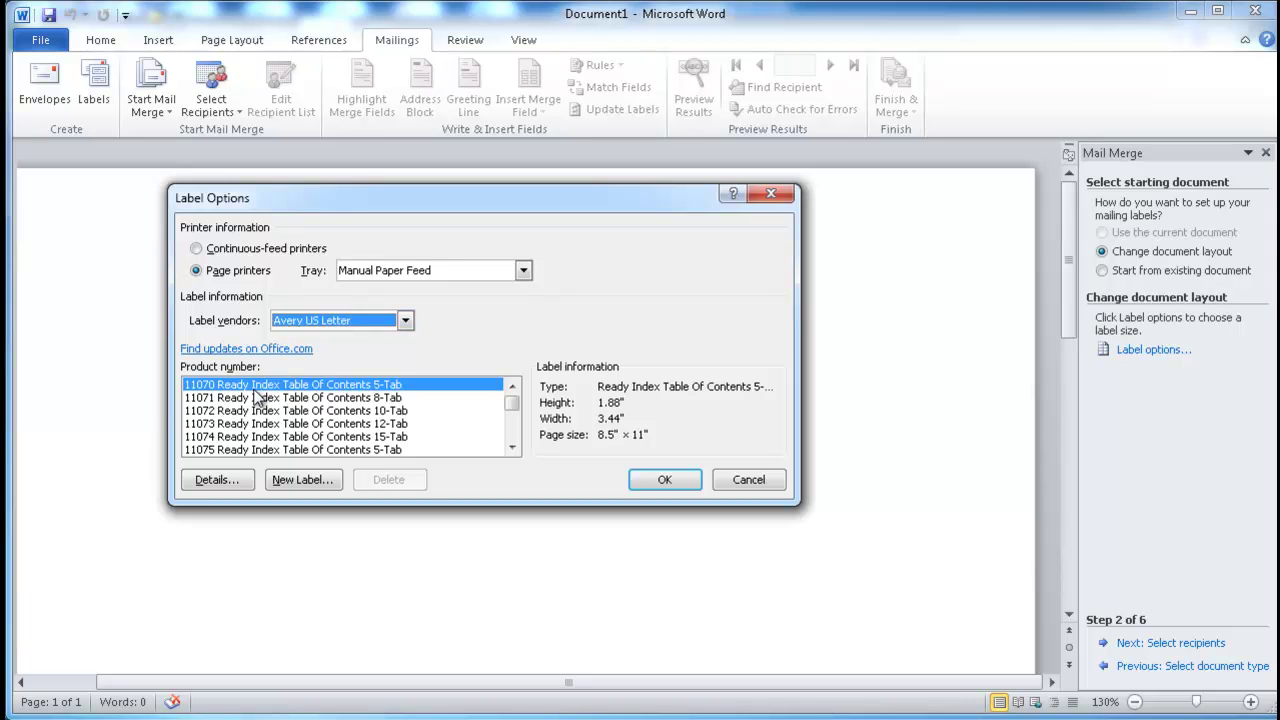
key("alt+Down")
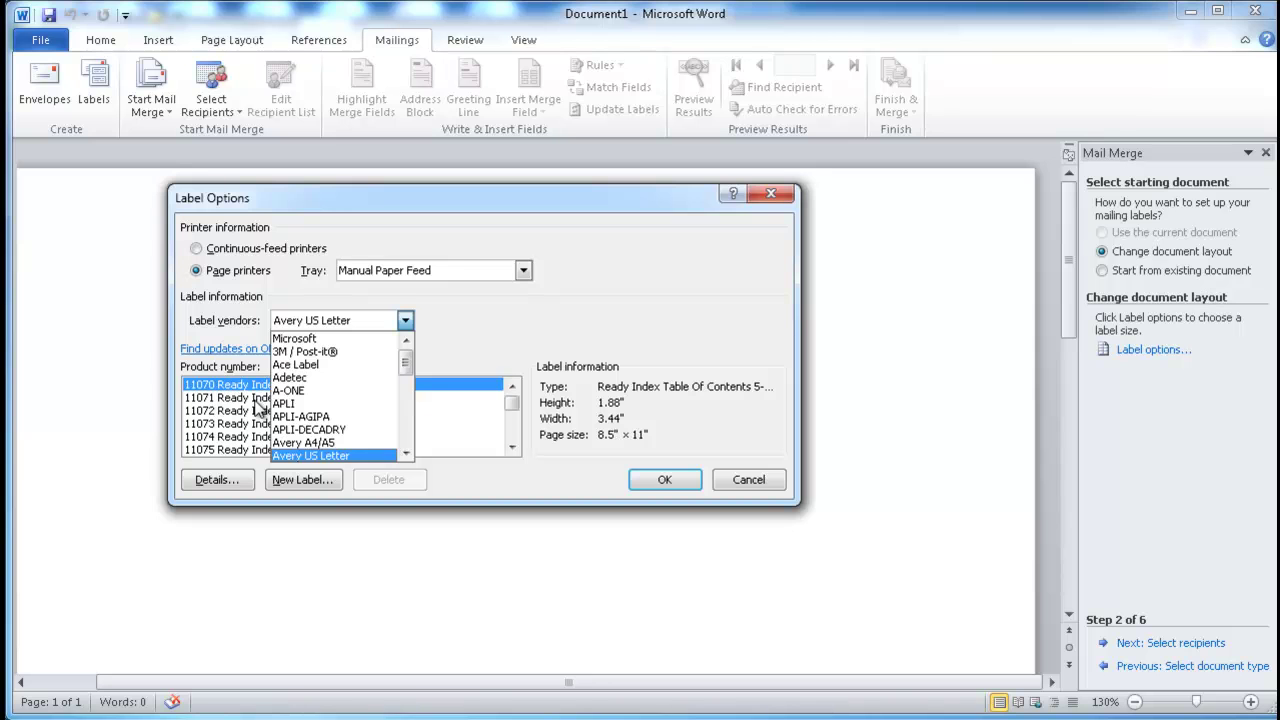
left_click(340, 322)
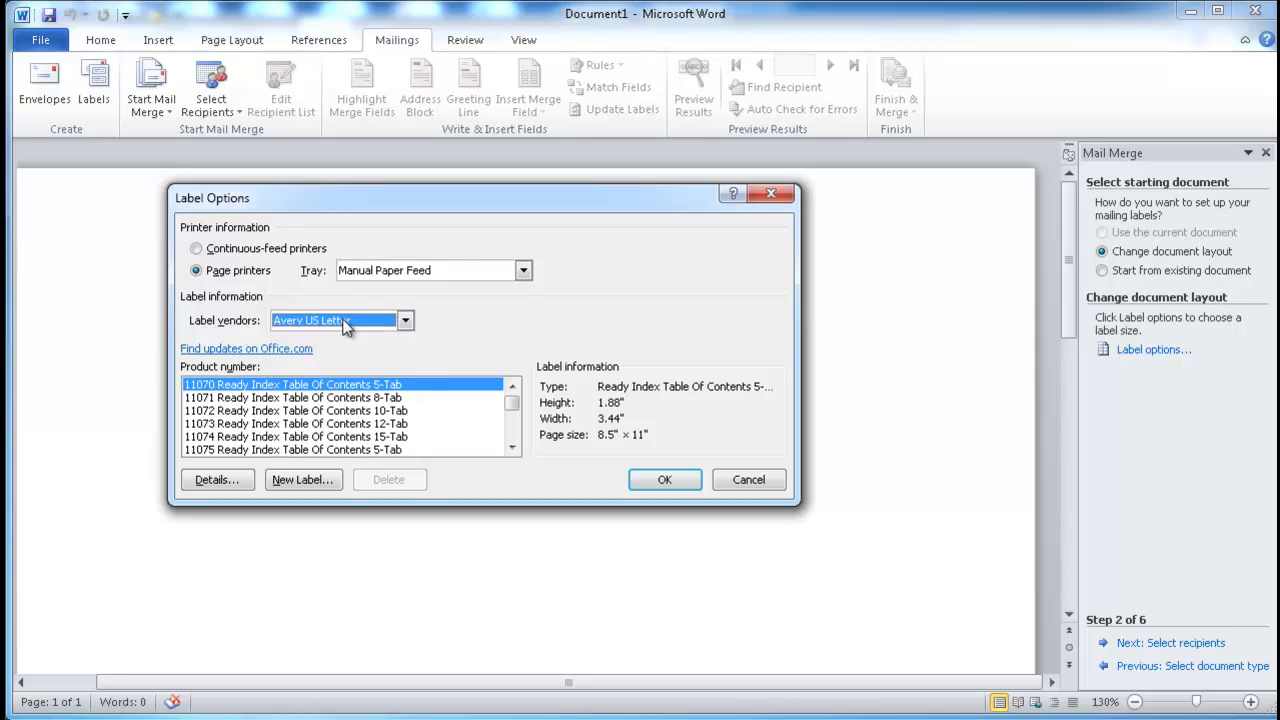
left_click(225, 427)
type("18")
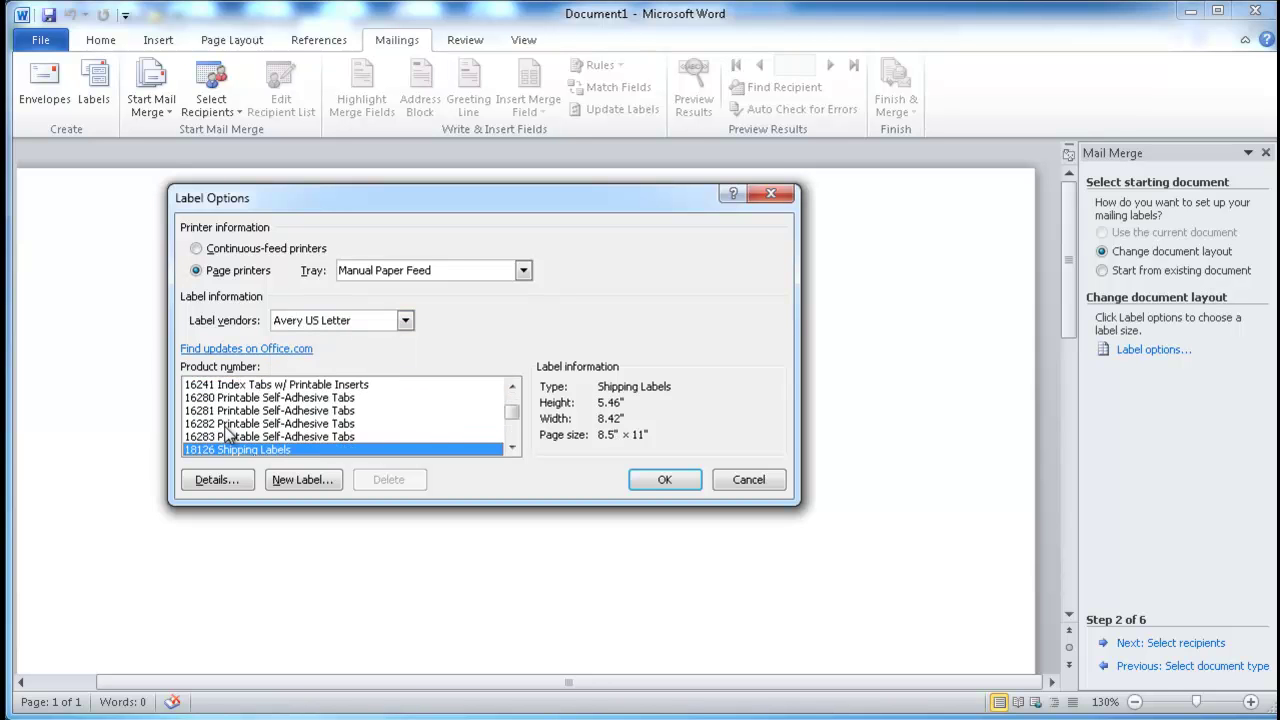
type("6")
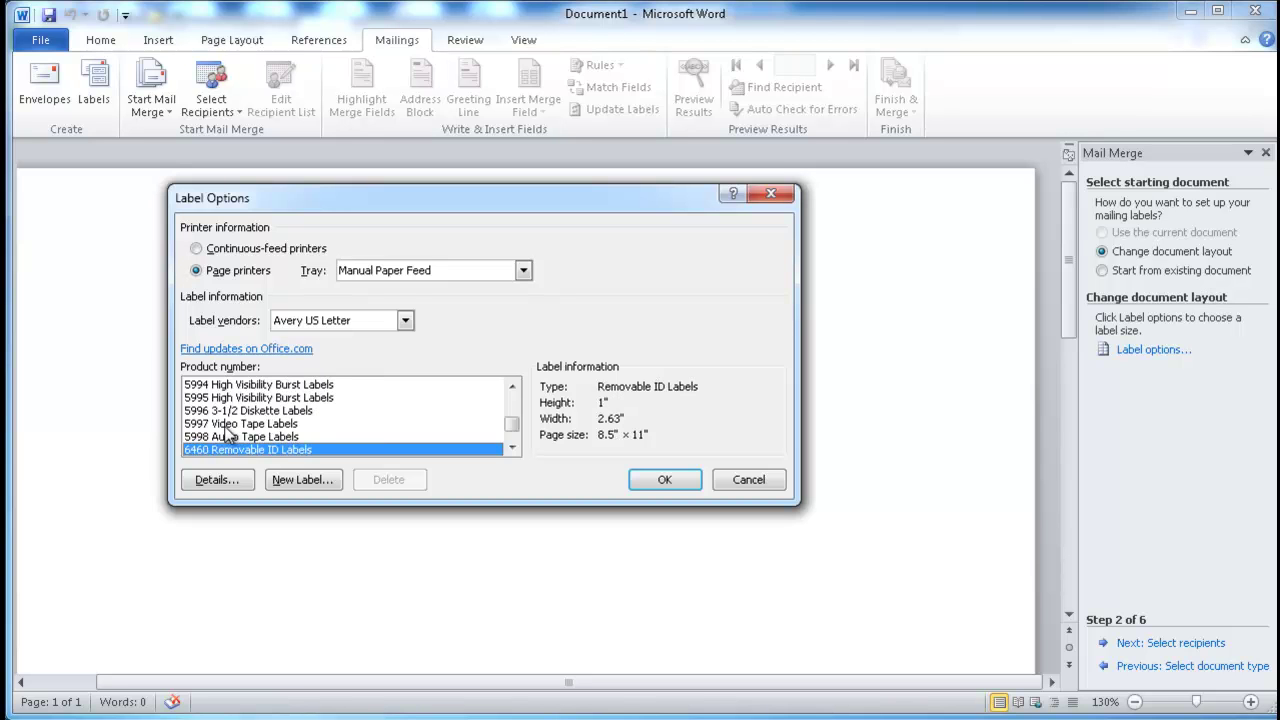
type("18163 Shipping")
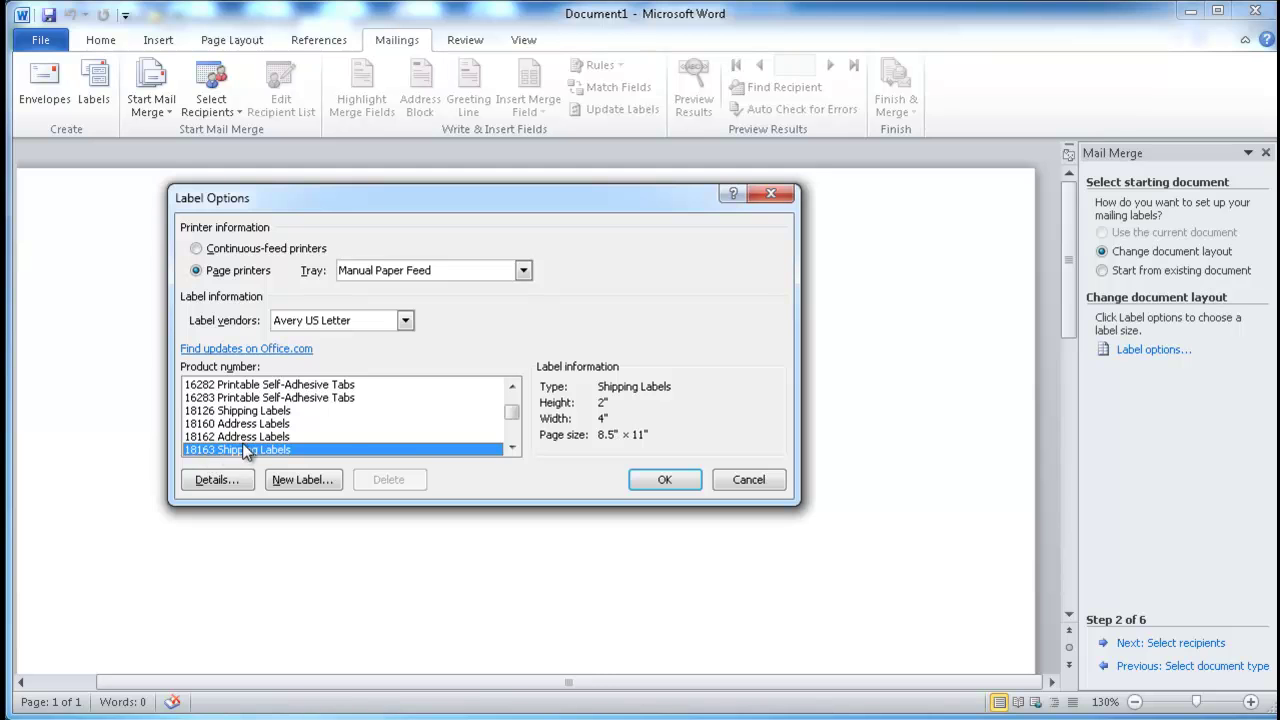
left_click(662, 480)
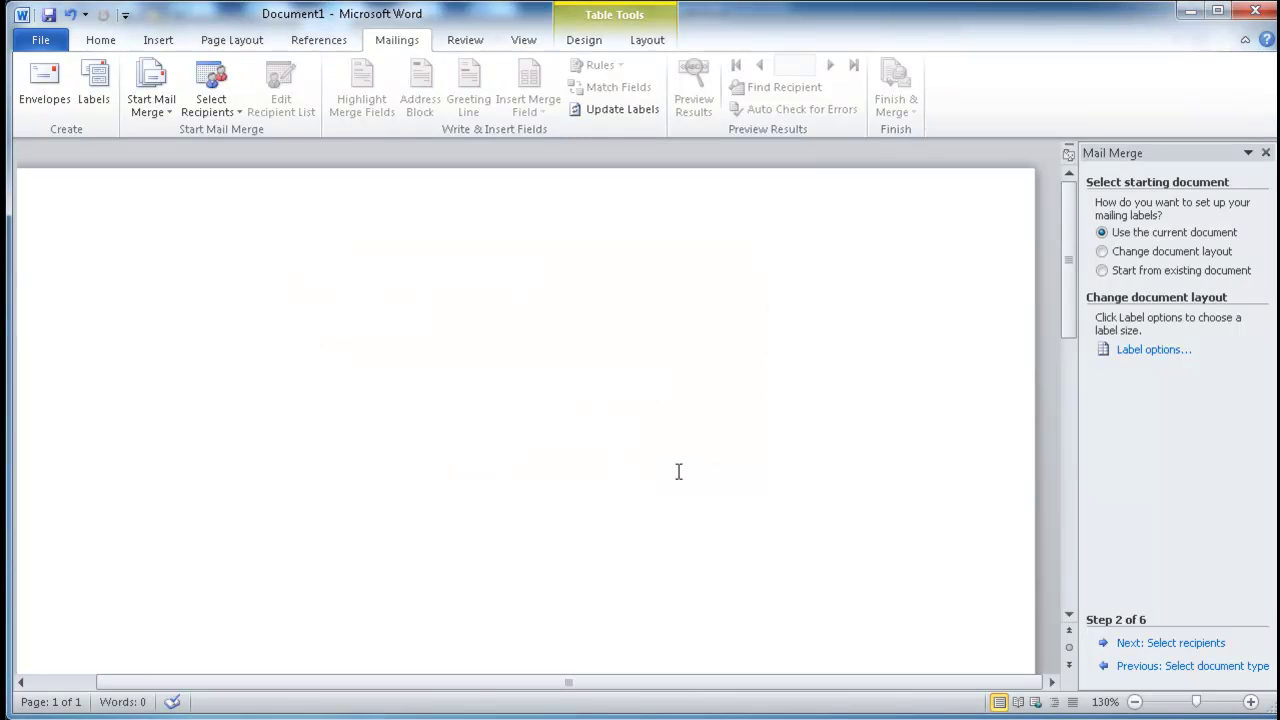
Review the dimension details of the 18163 Shipping Labels, and leave the label options without reapplying them to the document.
left_click(1150, 349)
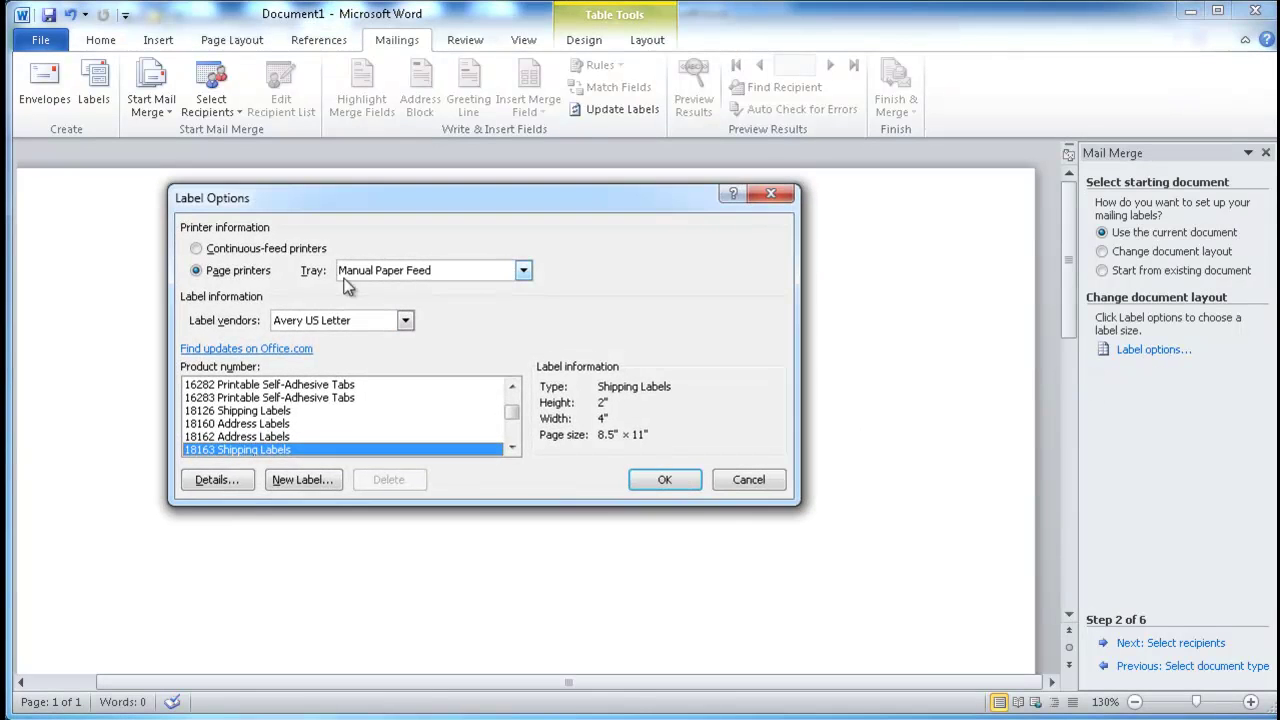
left_click(215, 480)
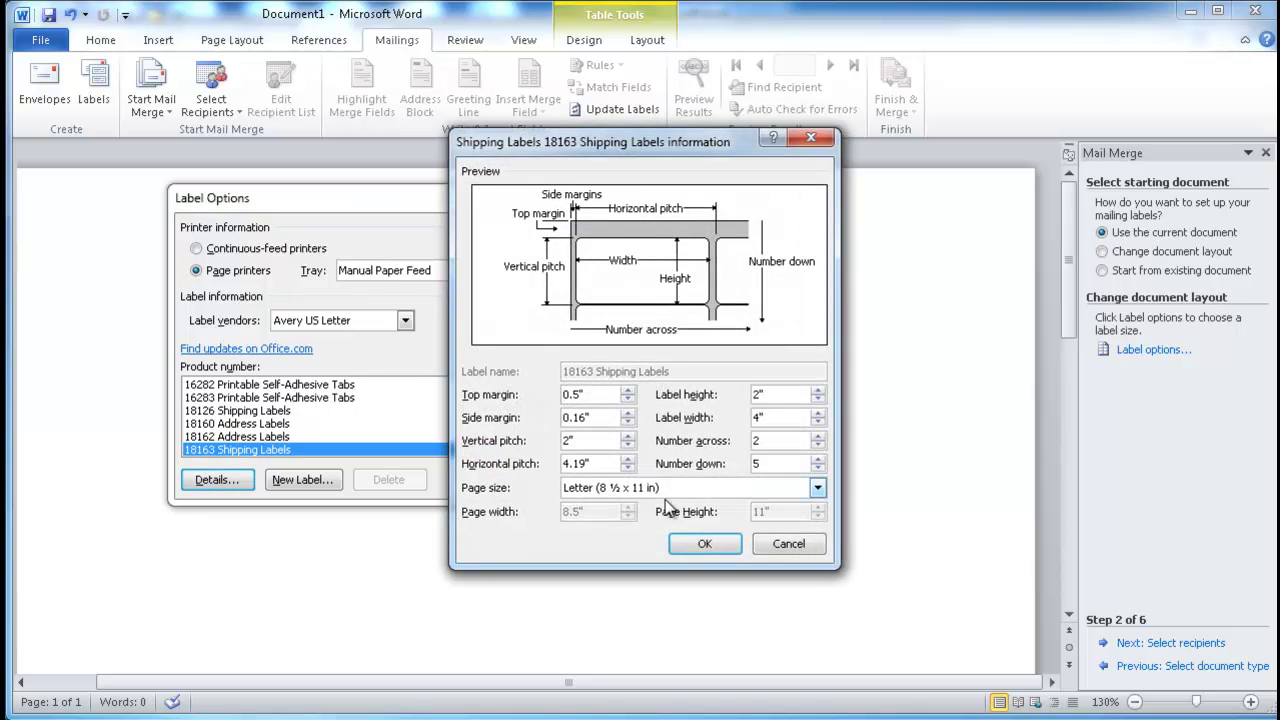
left_click(781, 546)
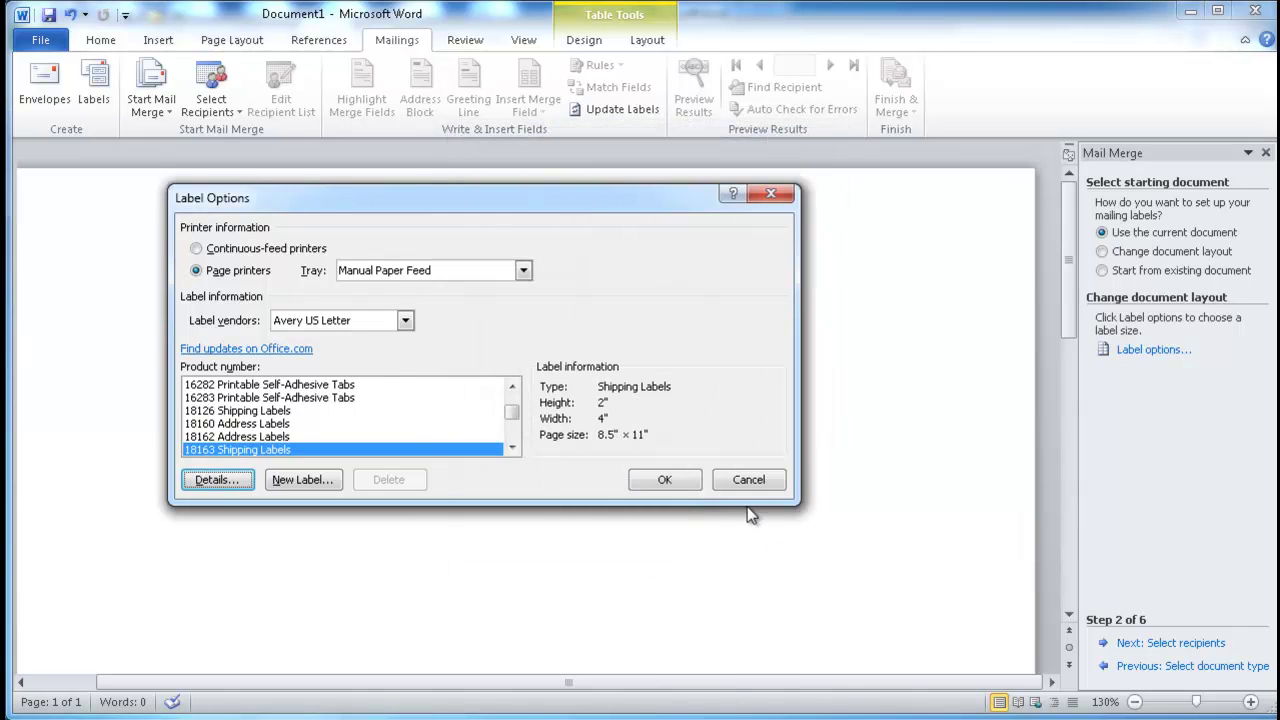
left_click(665, 480)
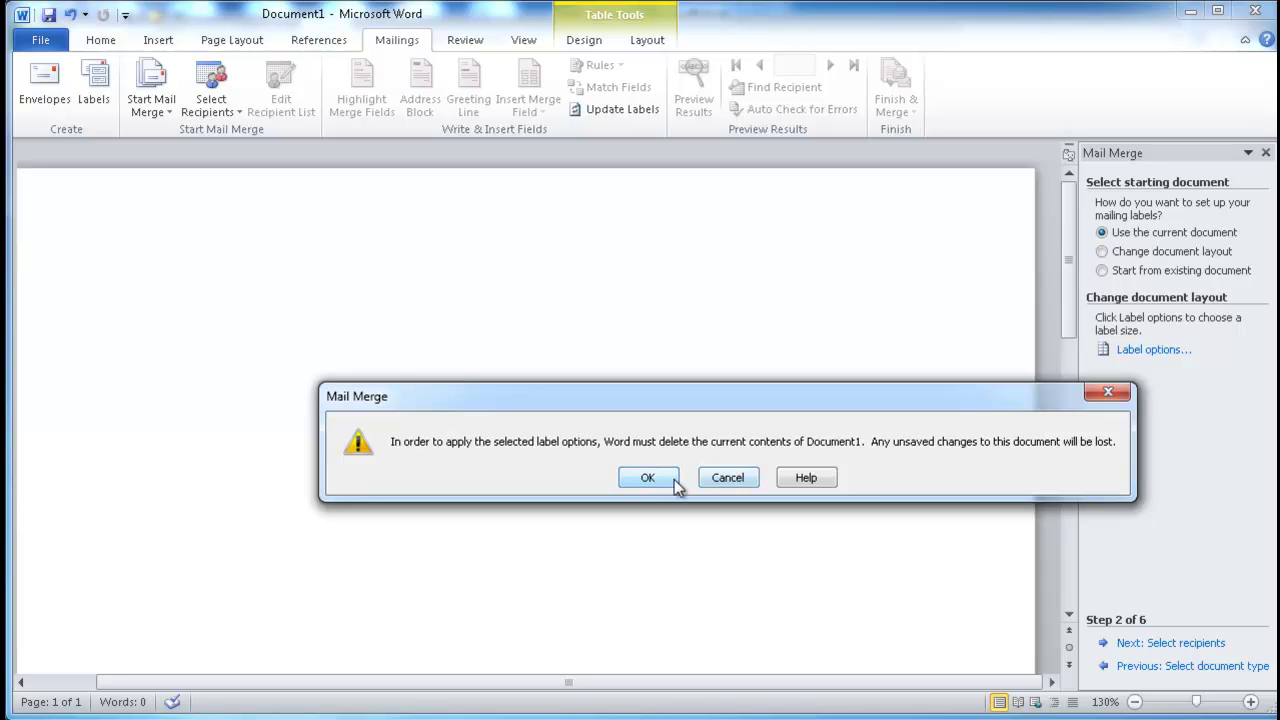
left_click(713, 477)
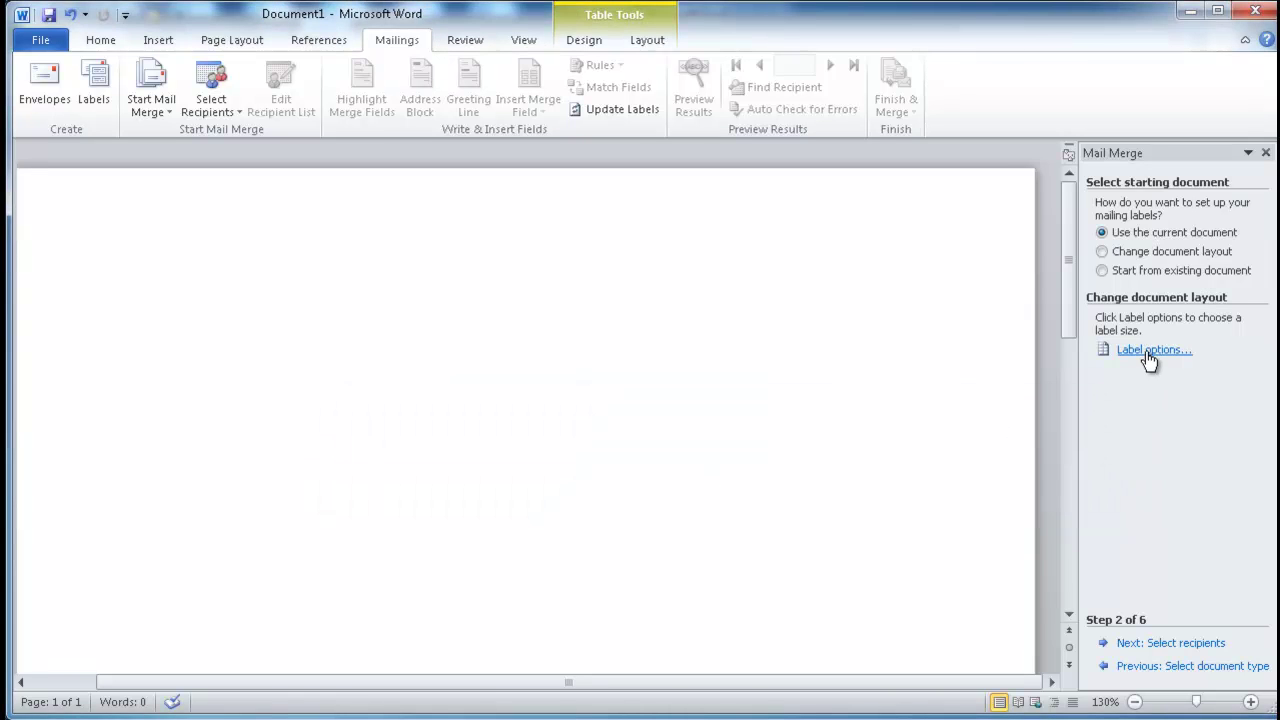
Reapply the 18163 Shipping Labels layout, allowing the current contents of Document1 to be deleted.
left_click(1150, 350)
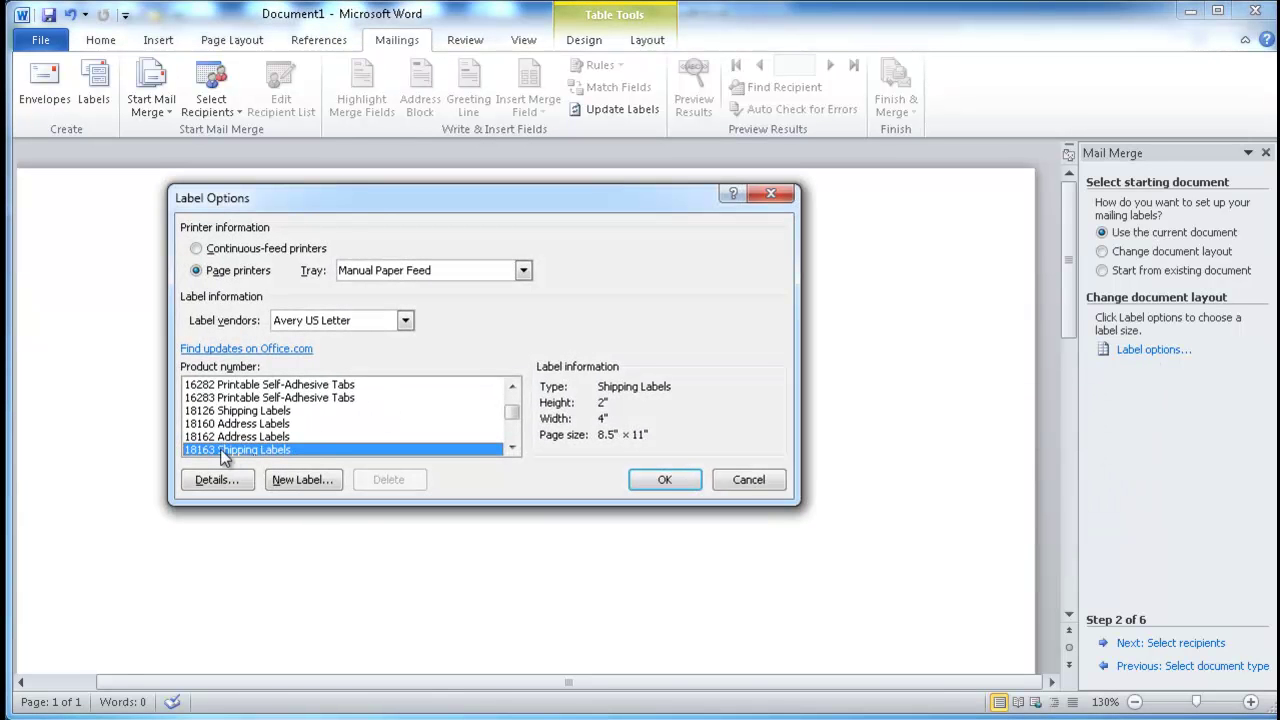
left_click(660, 479)
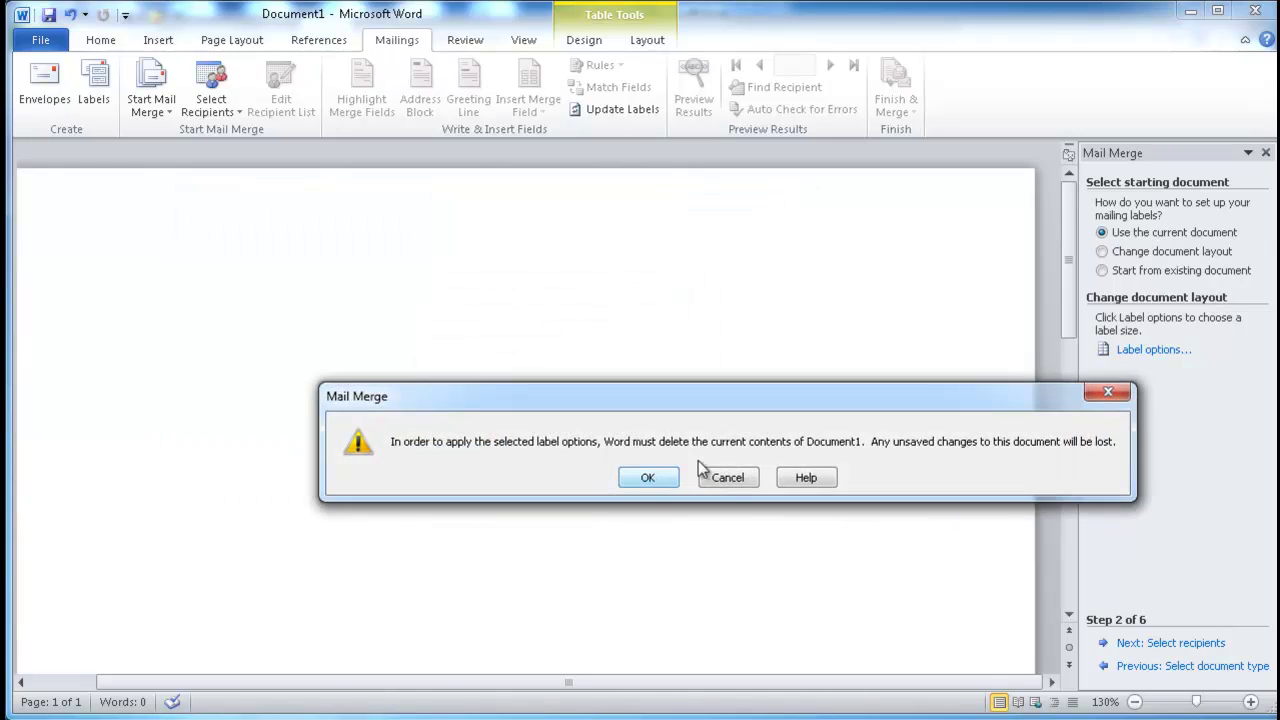
left_click(650, 478)
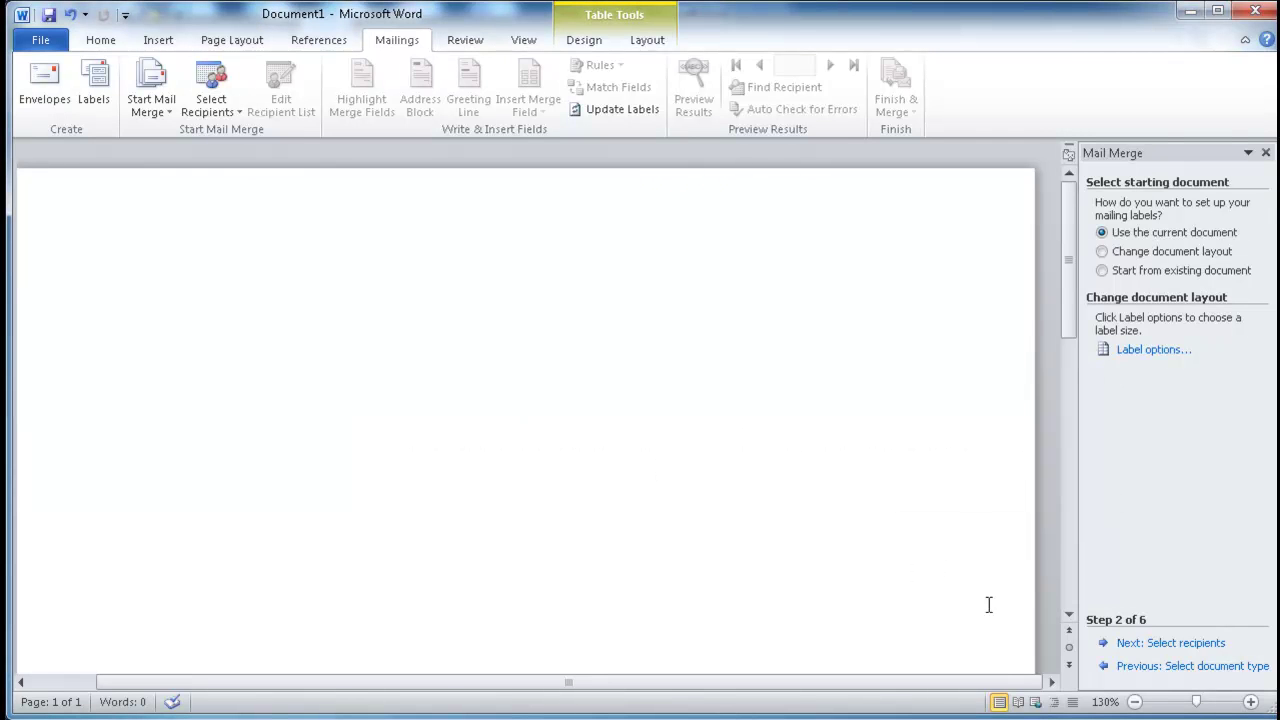
Advance to recipient selection and open mail_label.xlsx from the mail_label folder as the existing list.
left_click(1158, 648)
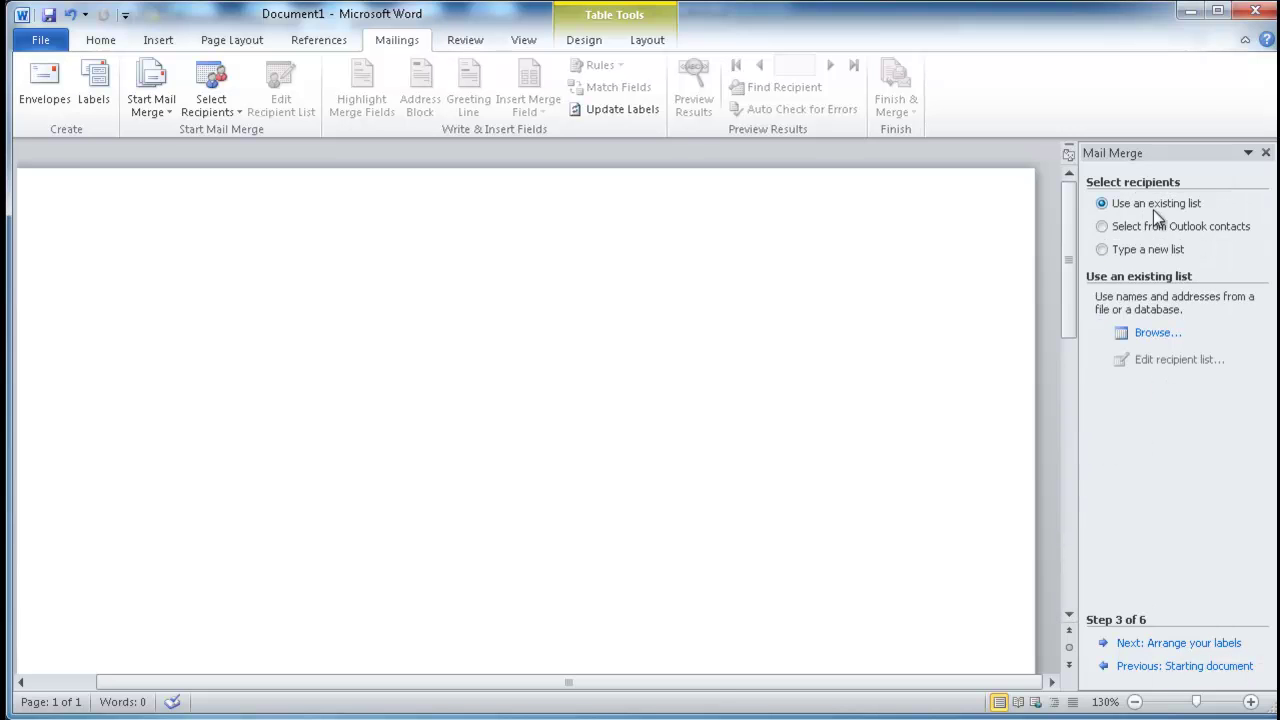
left_click(1154, 338)
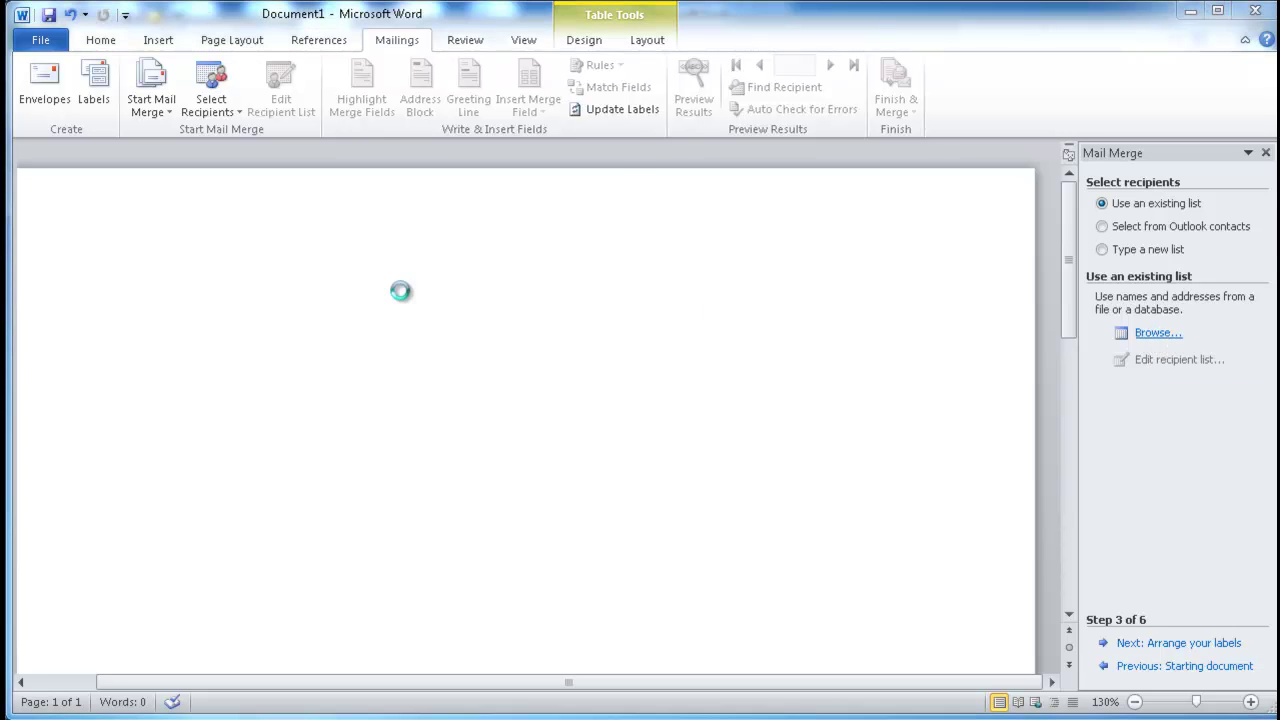
left_click(110, 150)
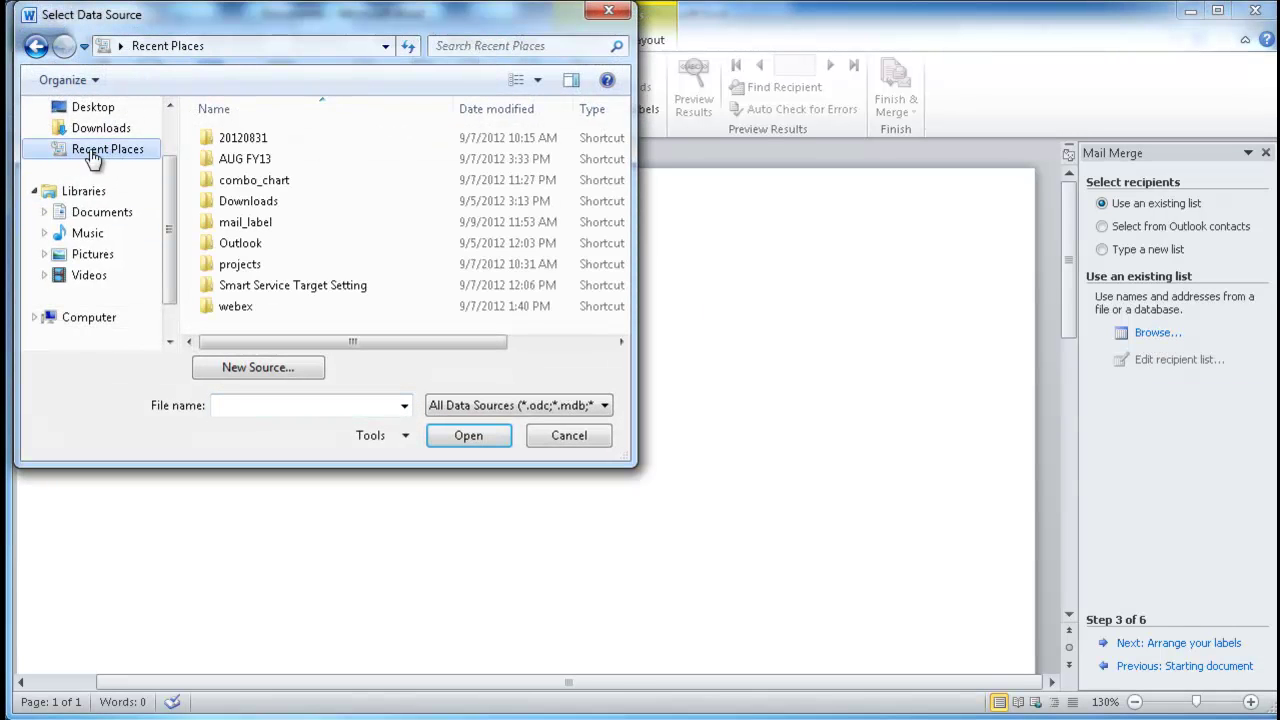
double_click(250, 222)
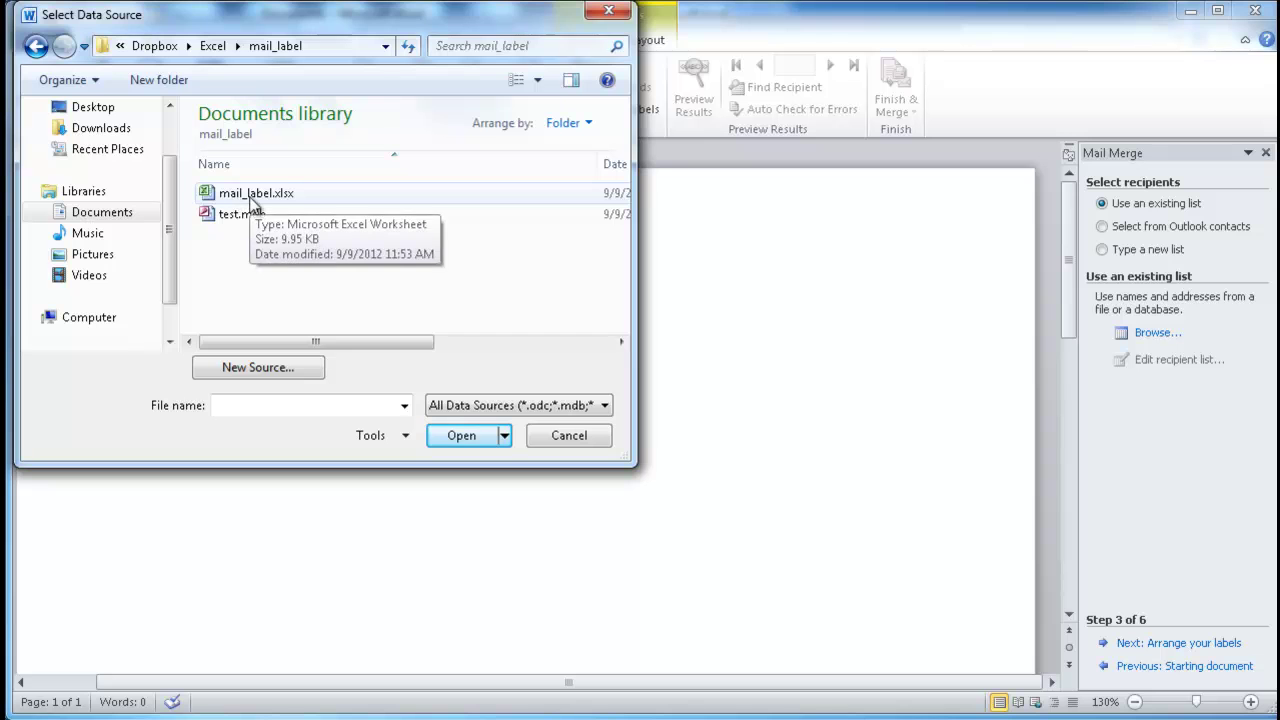
double_click(255, 195)
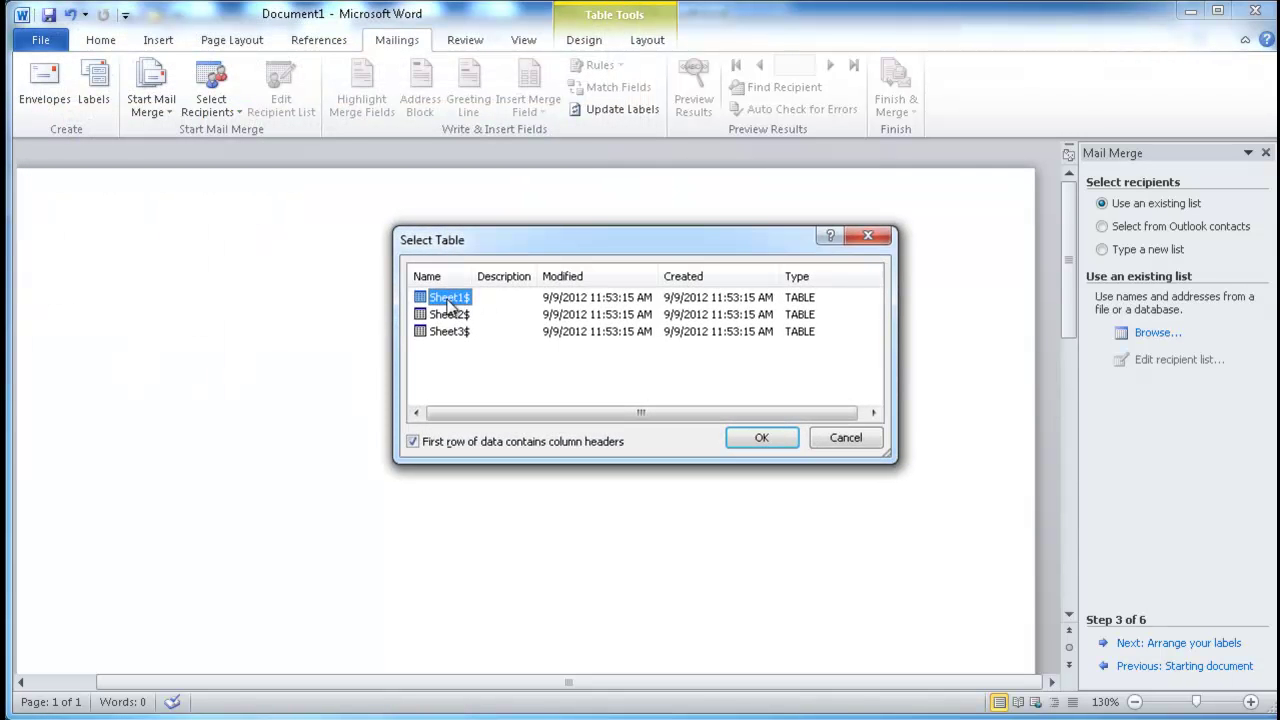
Check Sheet1 of the workbook in Excel, return to Word and load Sheet1$ with first-row column headers, keeping all recipients.
key("alt+Tab")
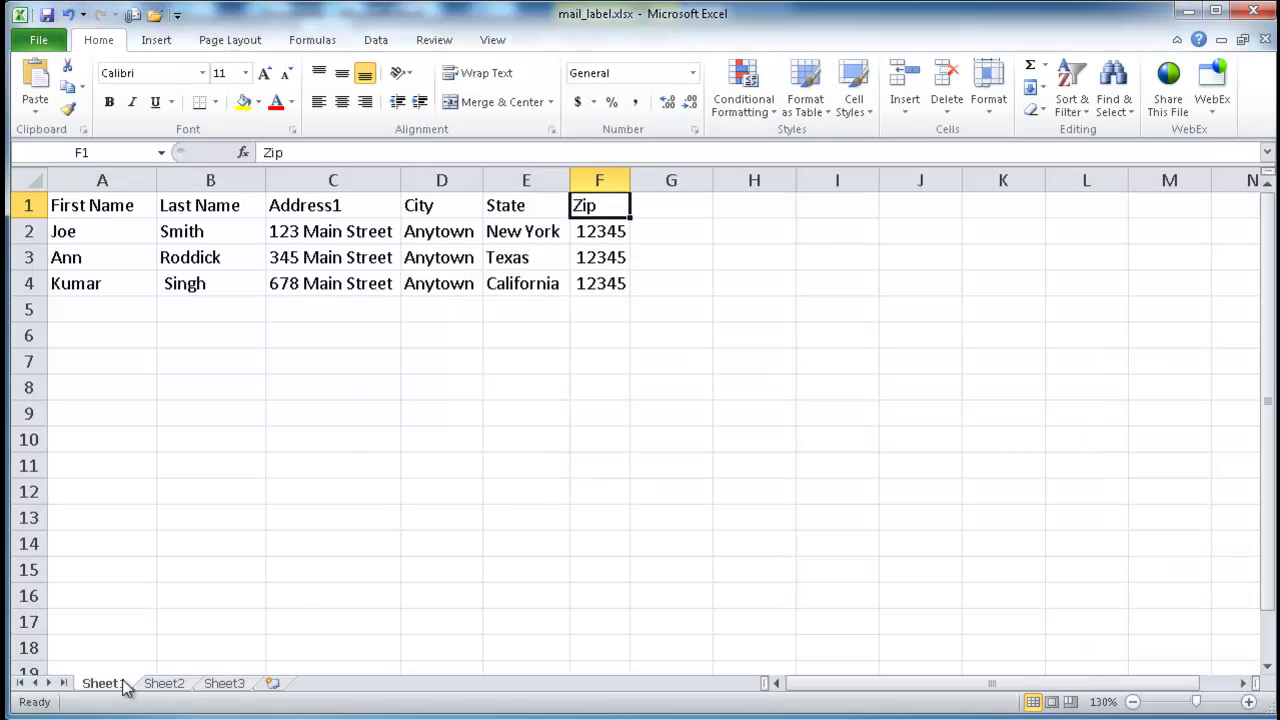
key("alt+Tab")
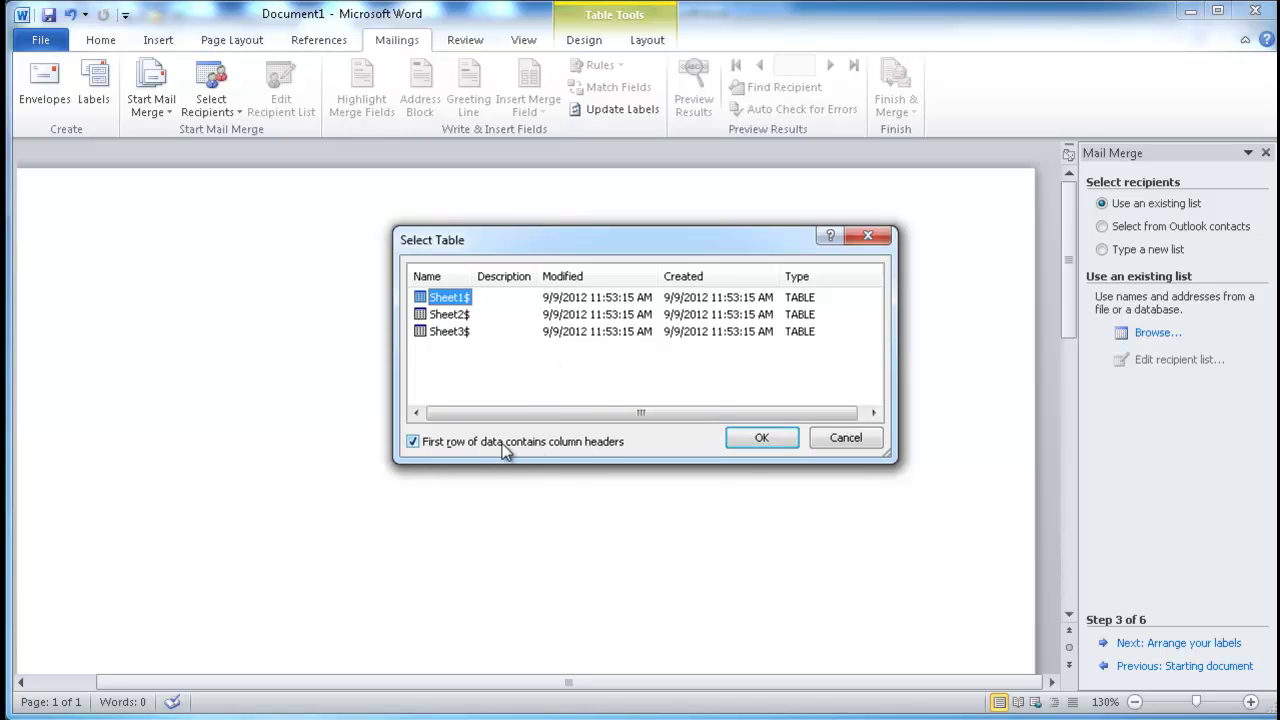
left_click(767, 435)
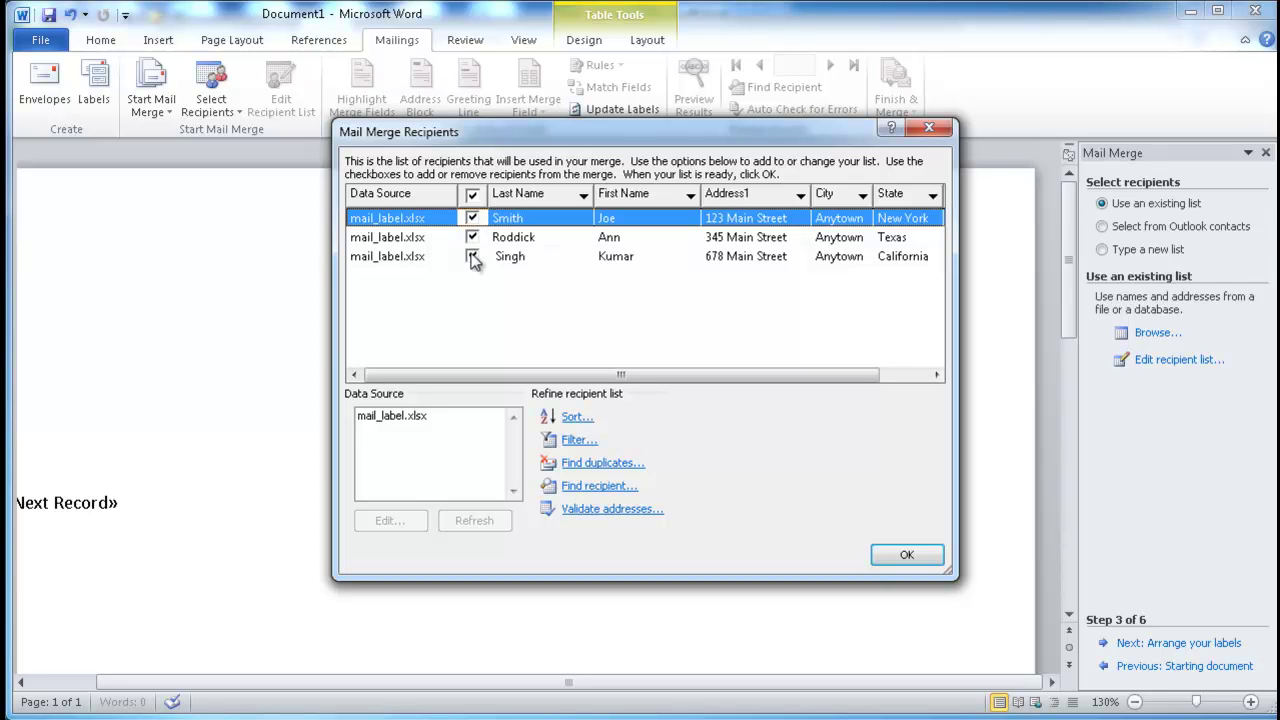
left_click(908, 557)
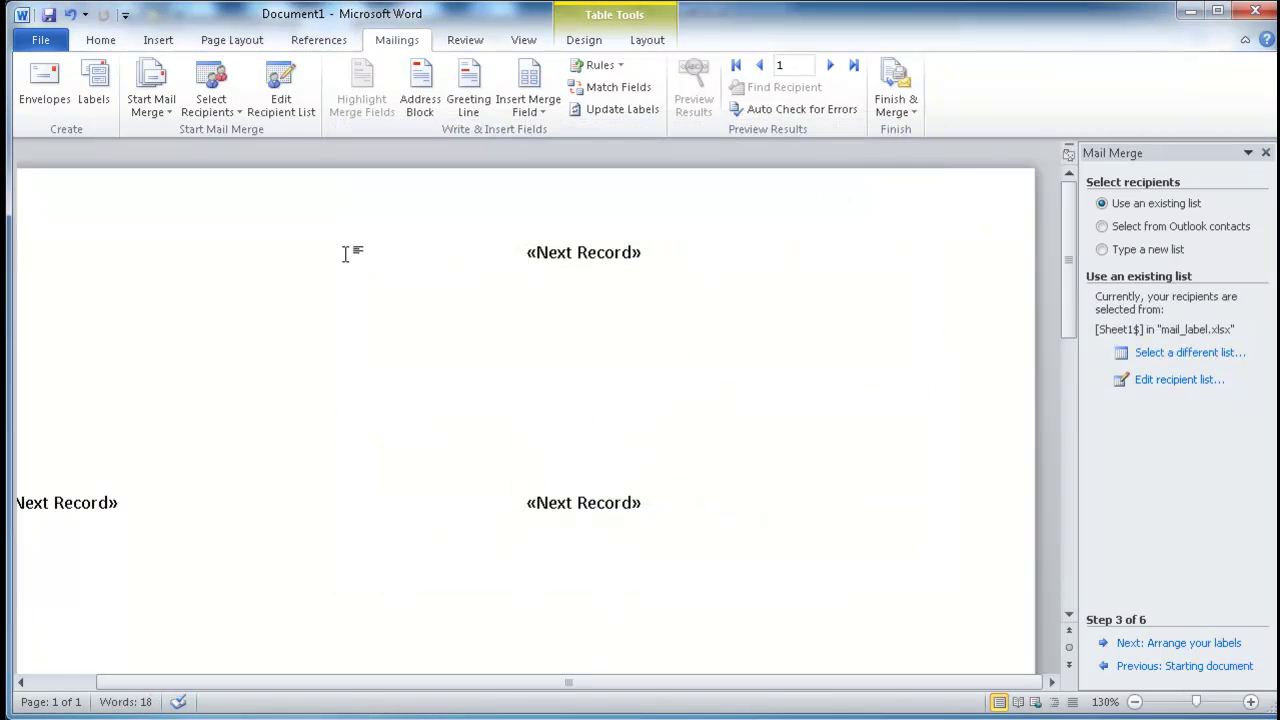
Advance to arranging the labels and set up an address block with the full first name, last name and suffix format.
left_click_drag(349, 683, 286, 682)
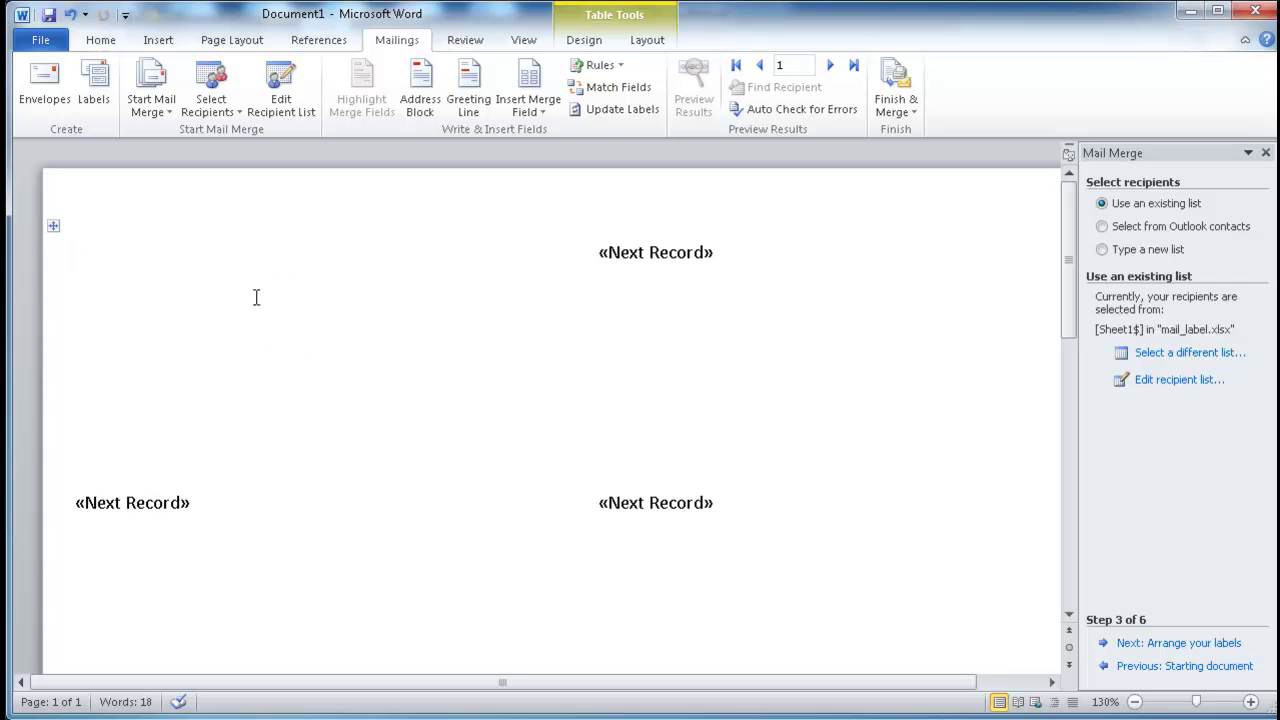
left_click(1155, 645)
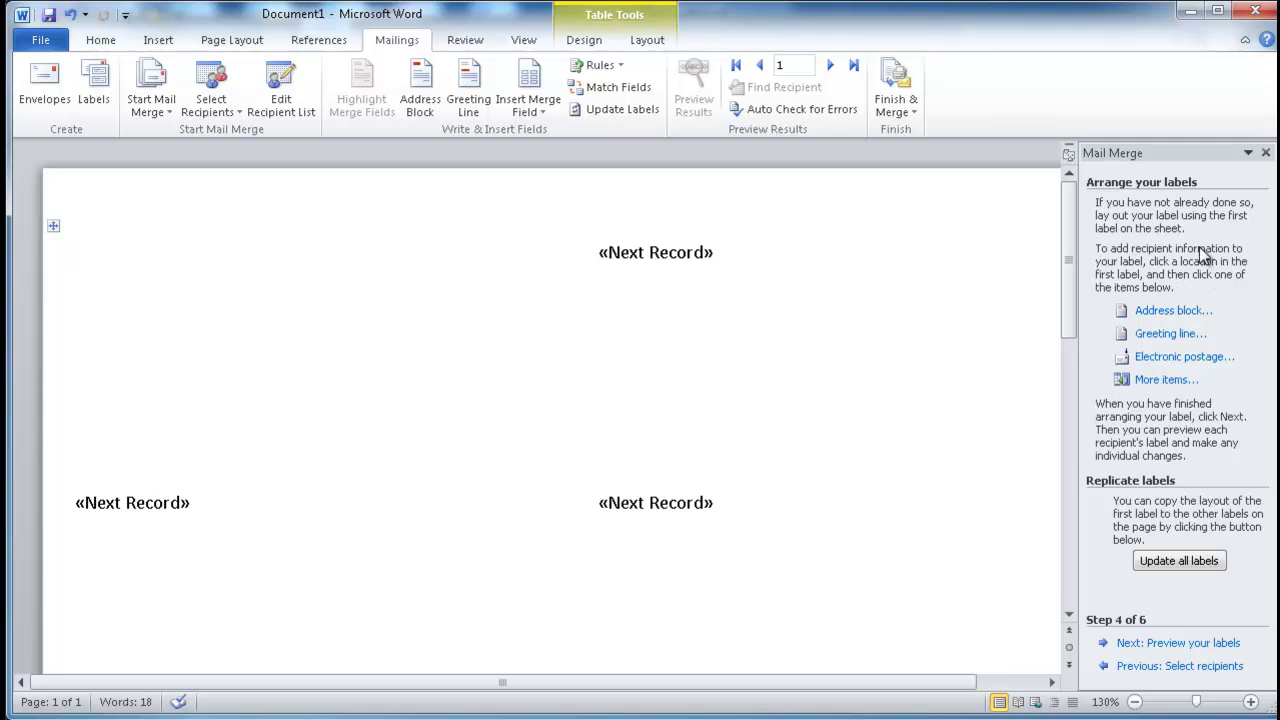
left_click(1172, 311)
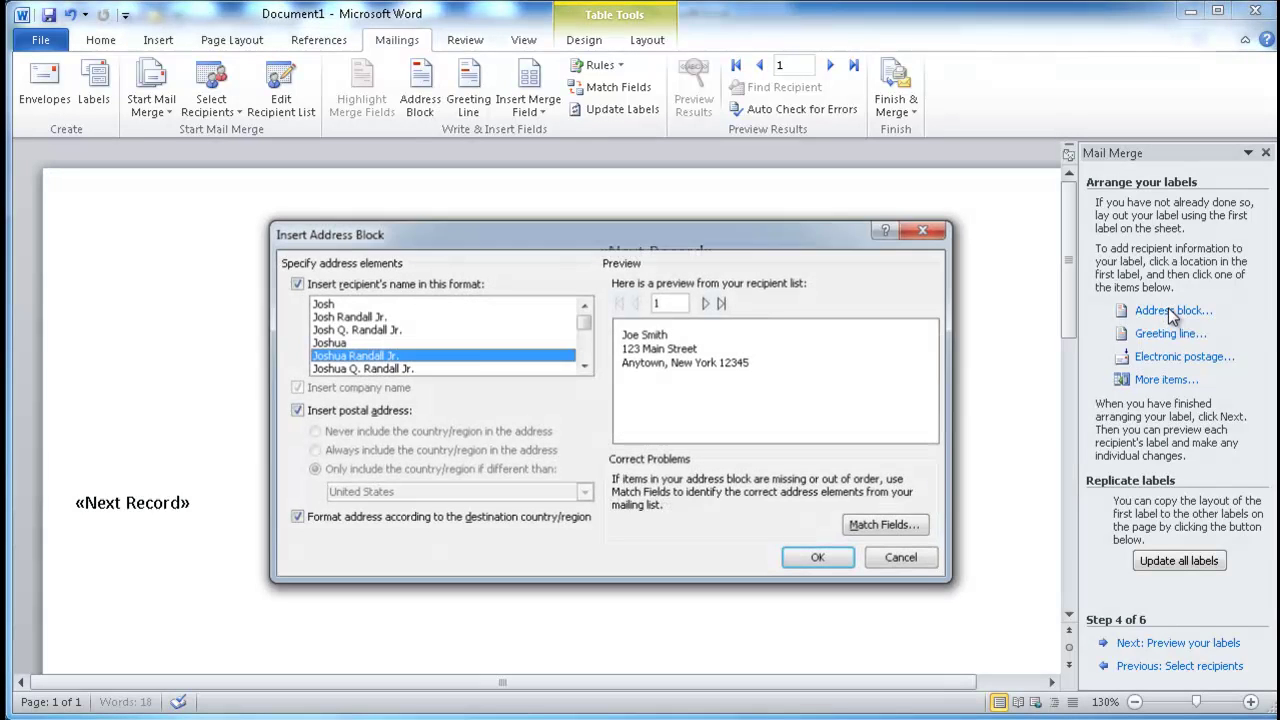
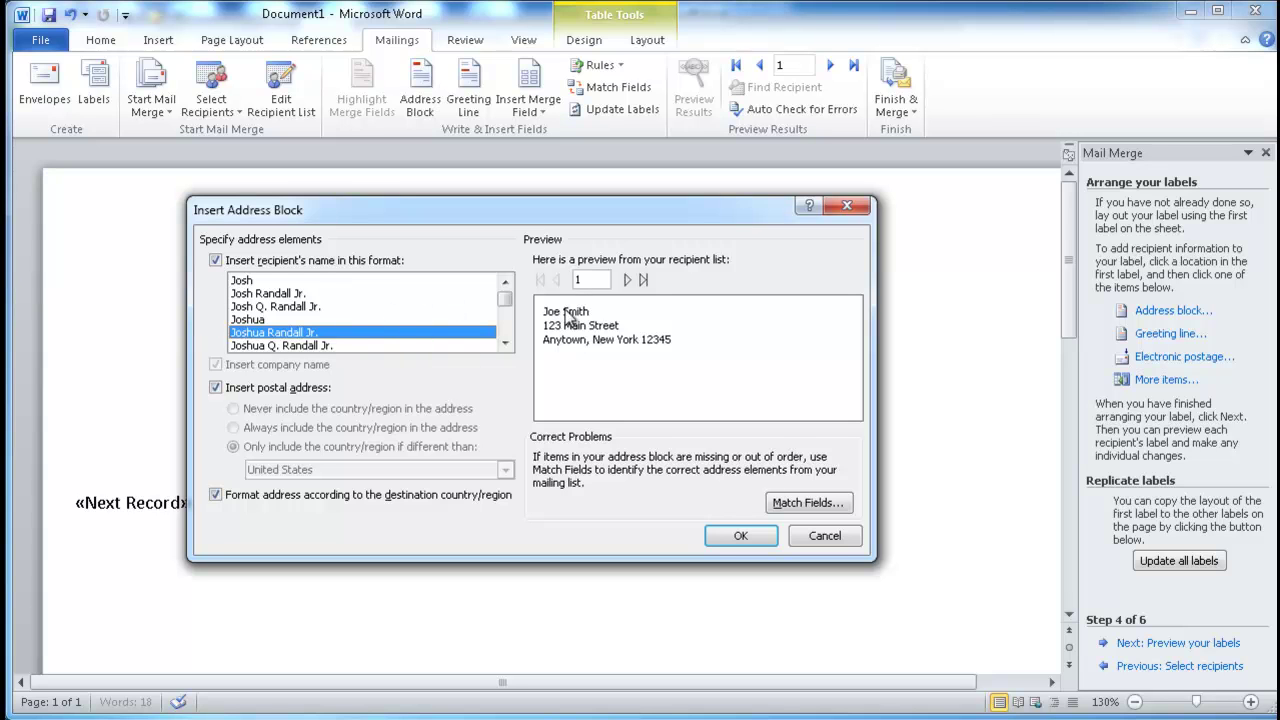
left_click(244, 281)
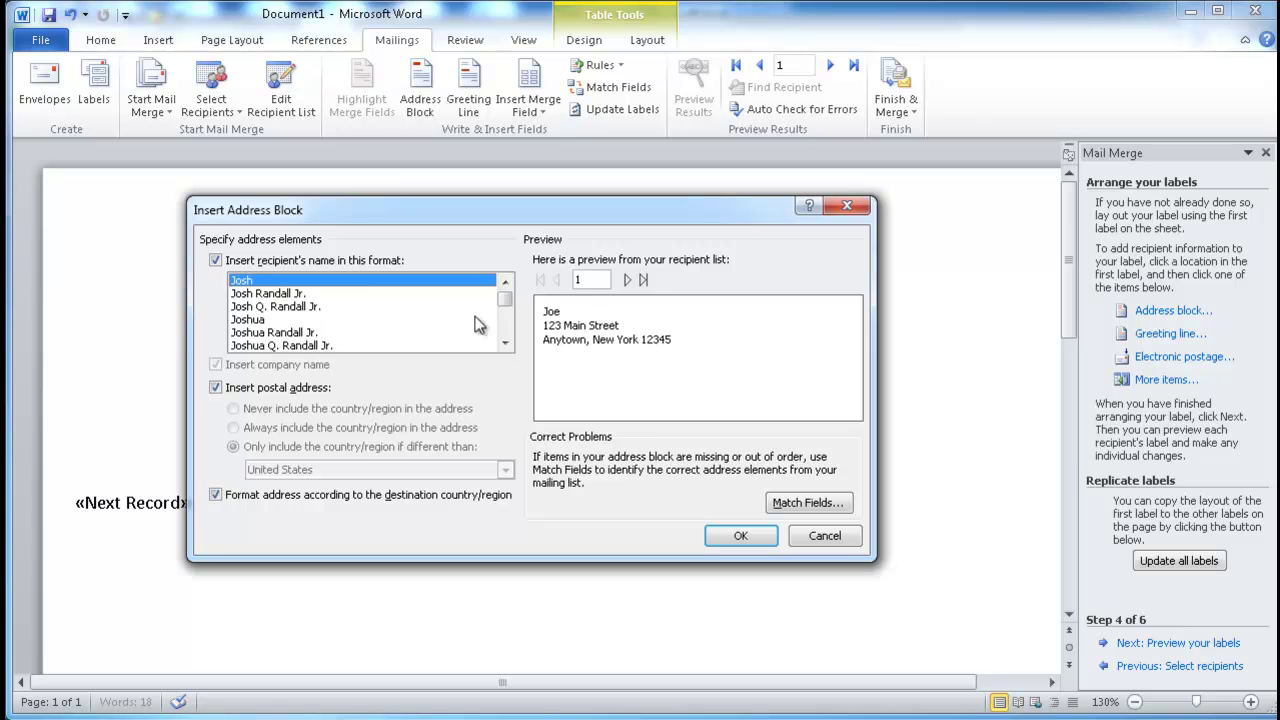
left_click(278, 334)
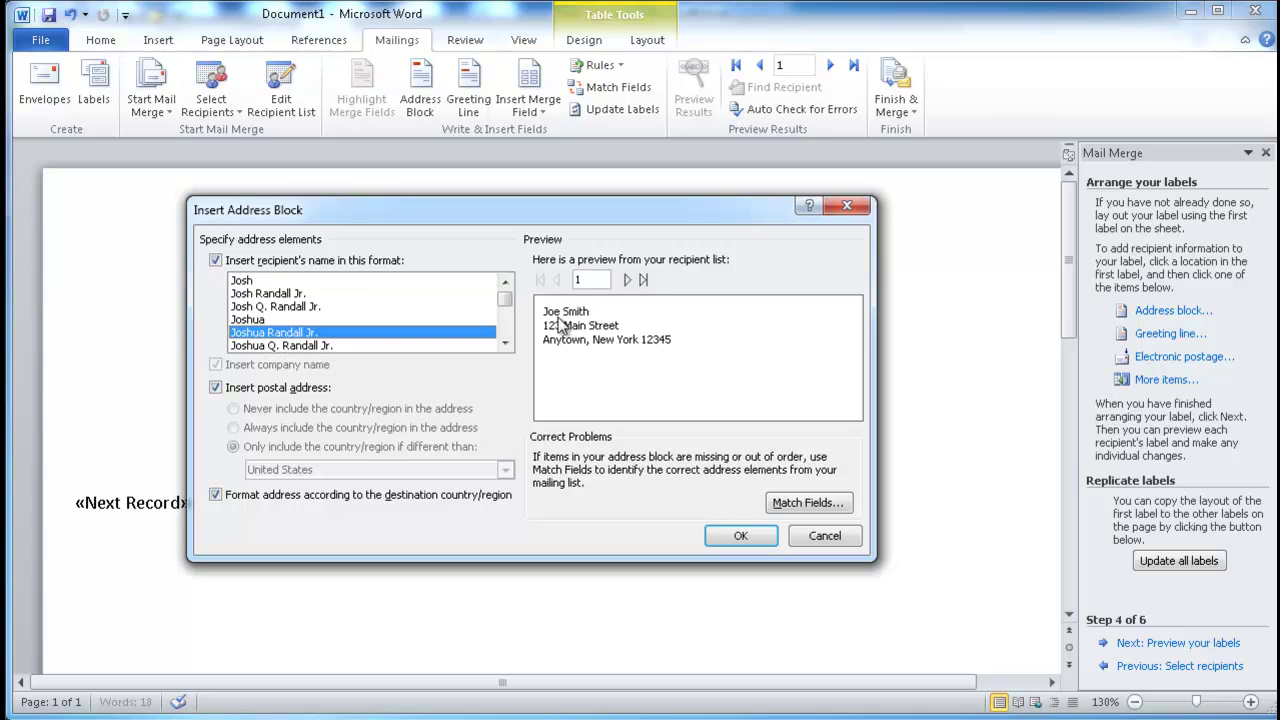
Preview the address block through the third recipient and review the field matching, including the choices for Address 1, leaving it unmodified.
left_click(628, 282)
left_click(628, 282)
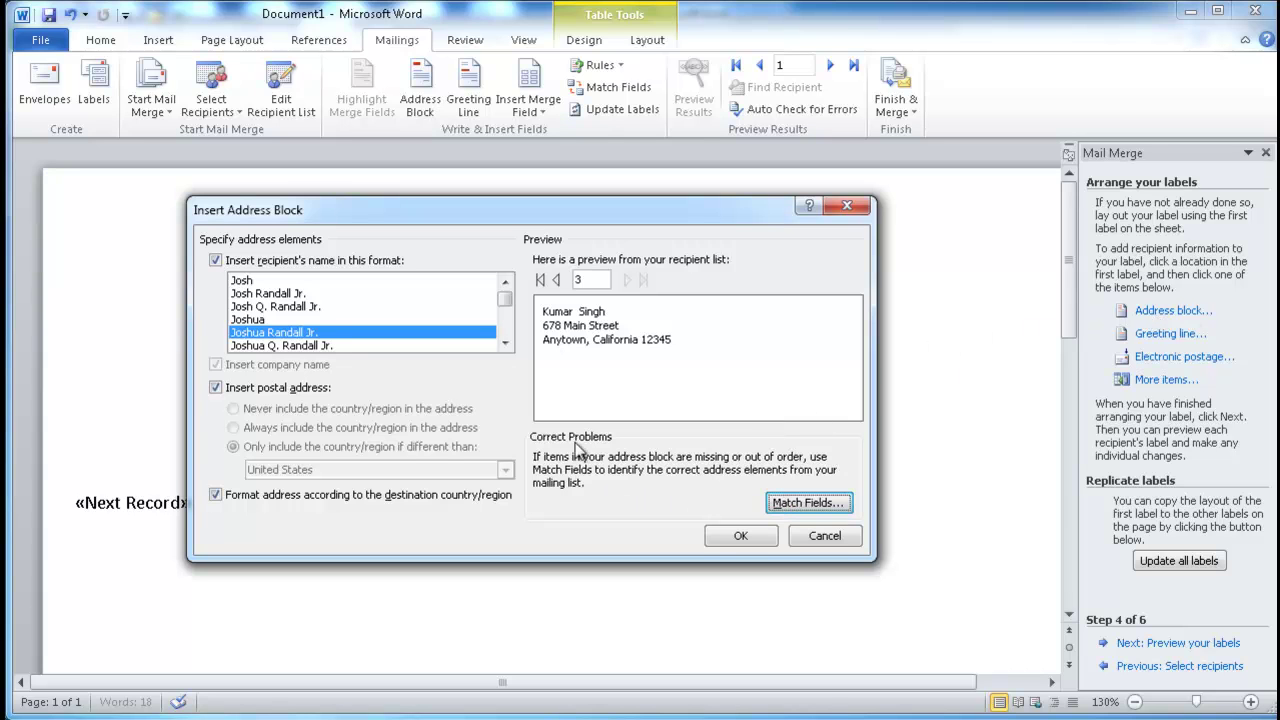
left_click(802, 507)
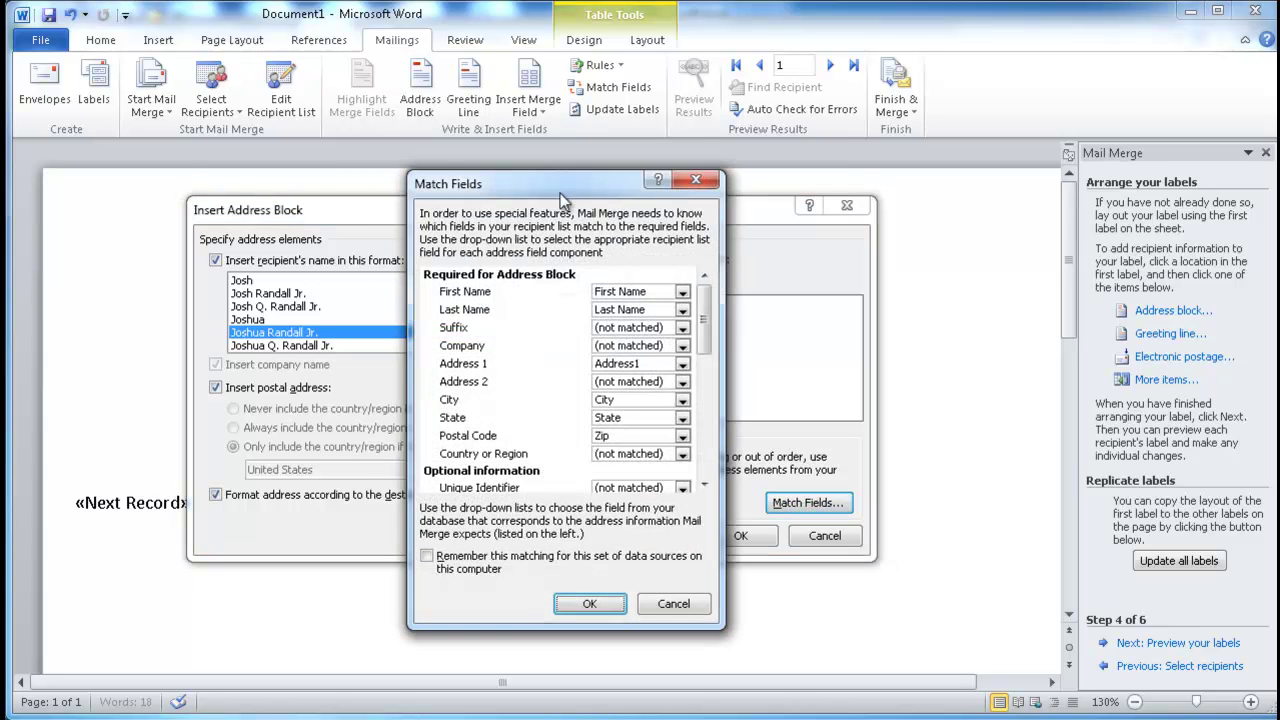
left_click_drag(560, 190, 436, 150)
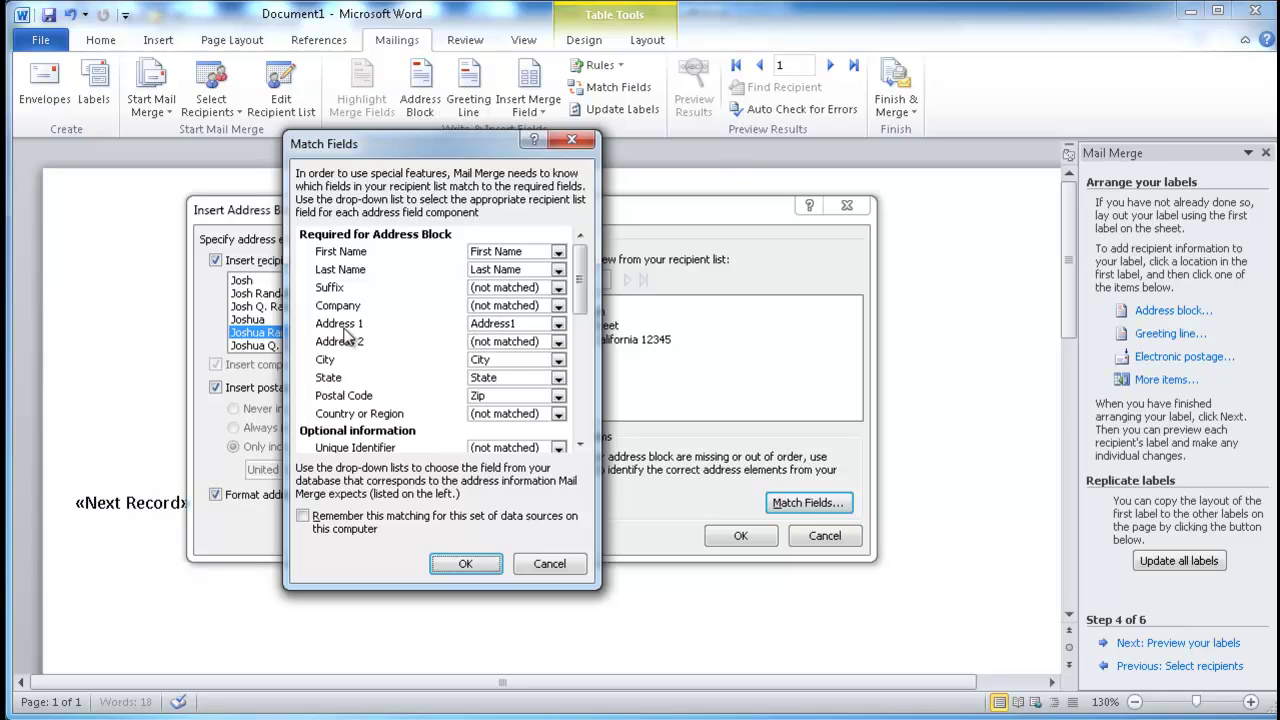
left_click(558, 323)
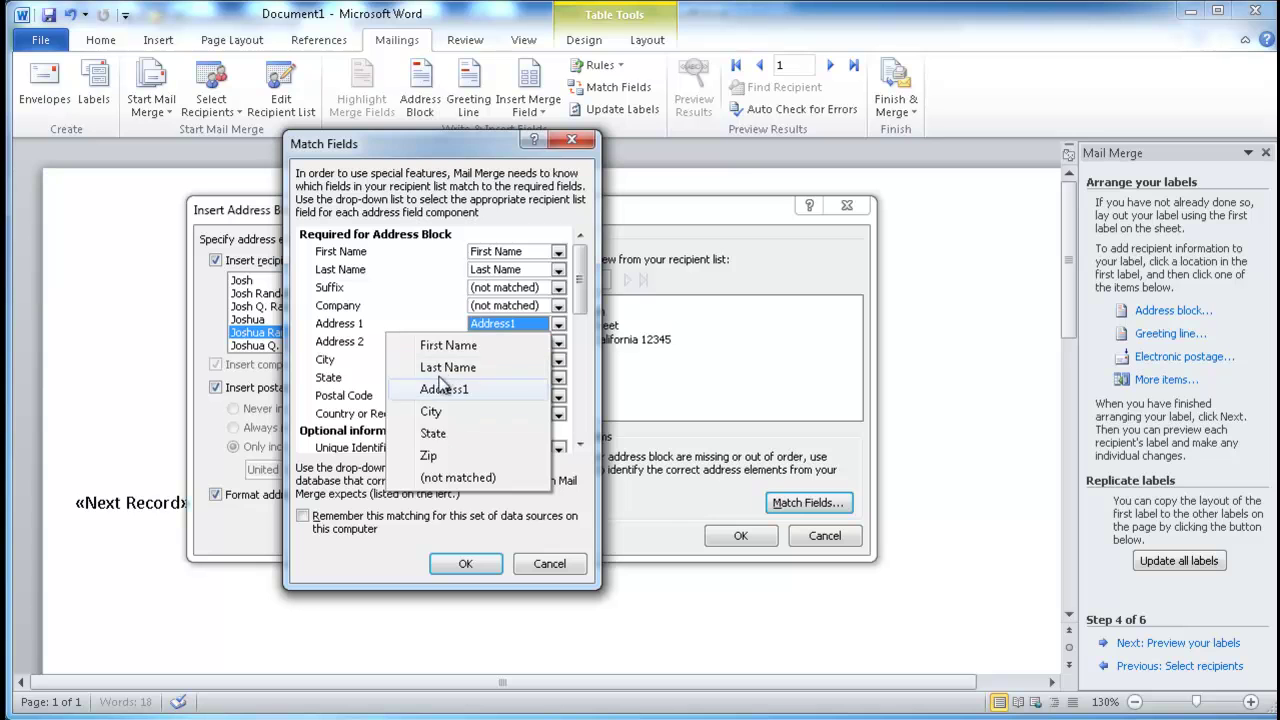
left_click(356, 312)
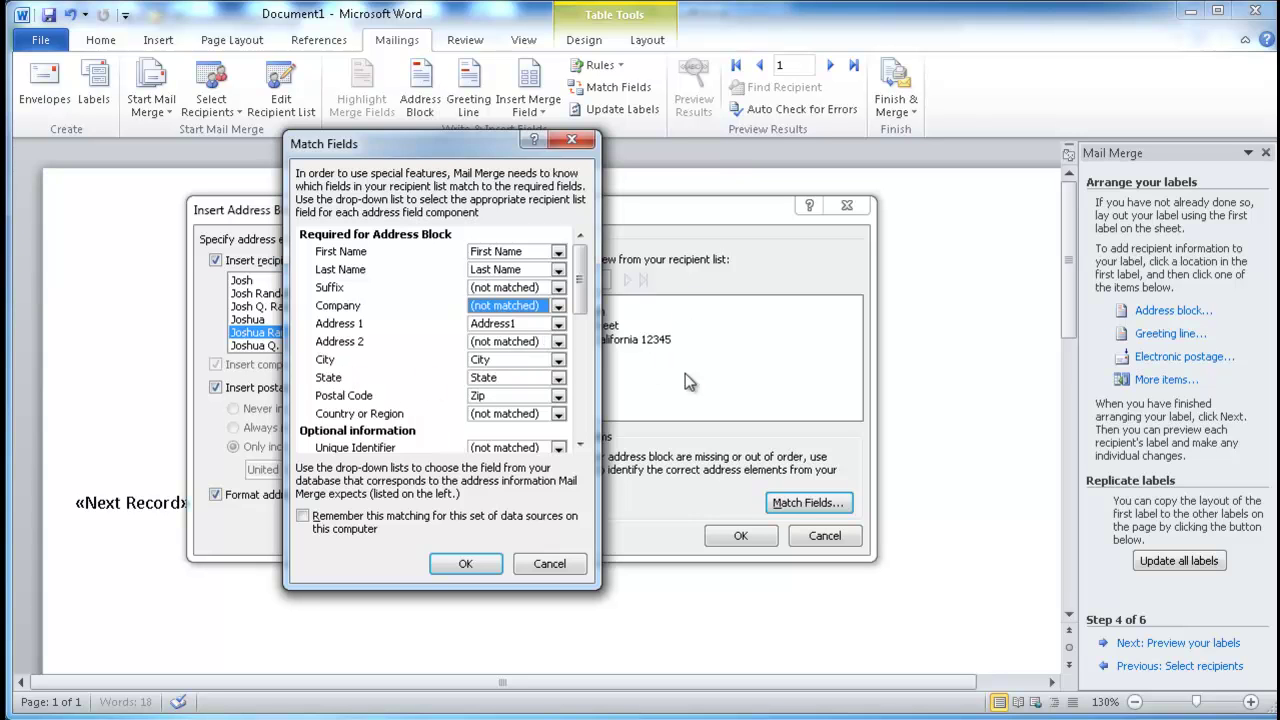
left_click_drag(442, 150, 331, 153)
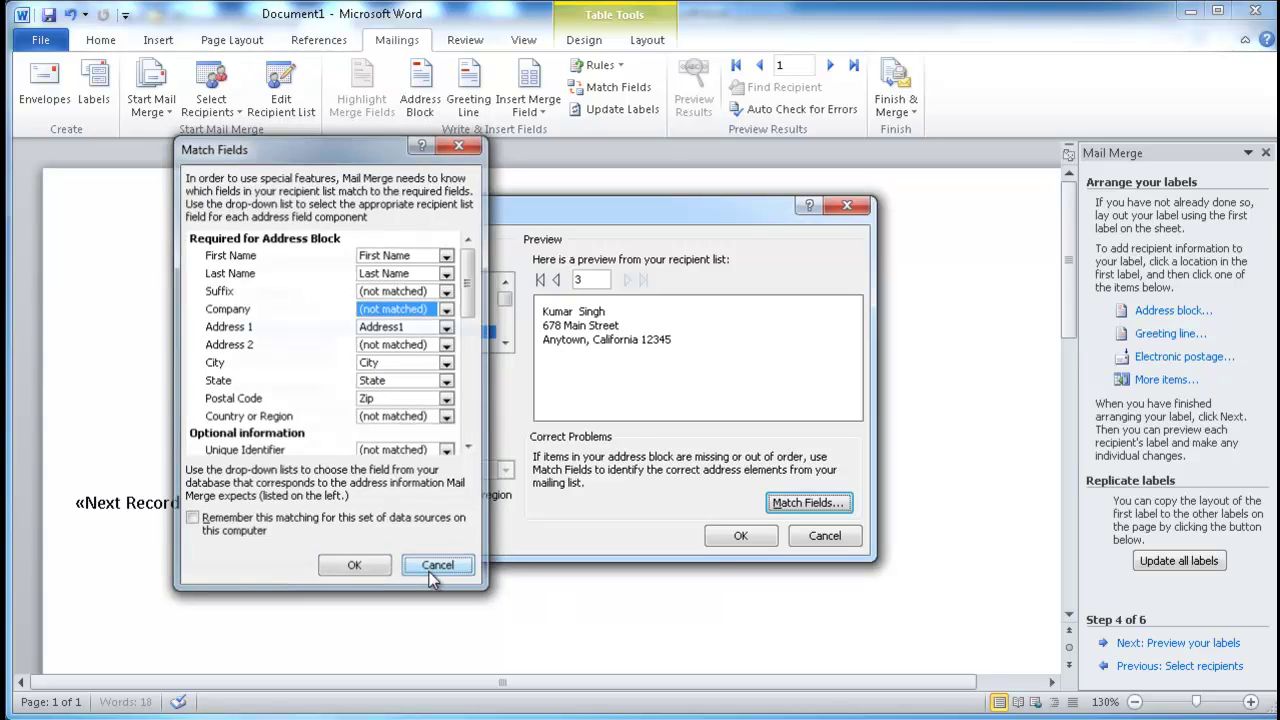
left_click(436, 569)
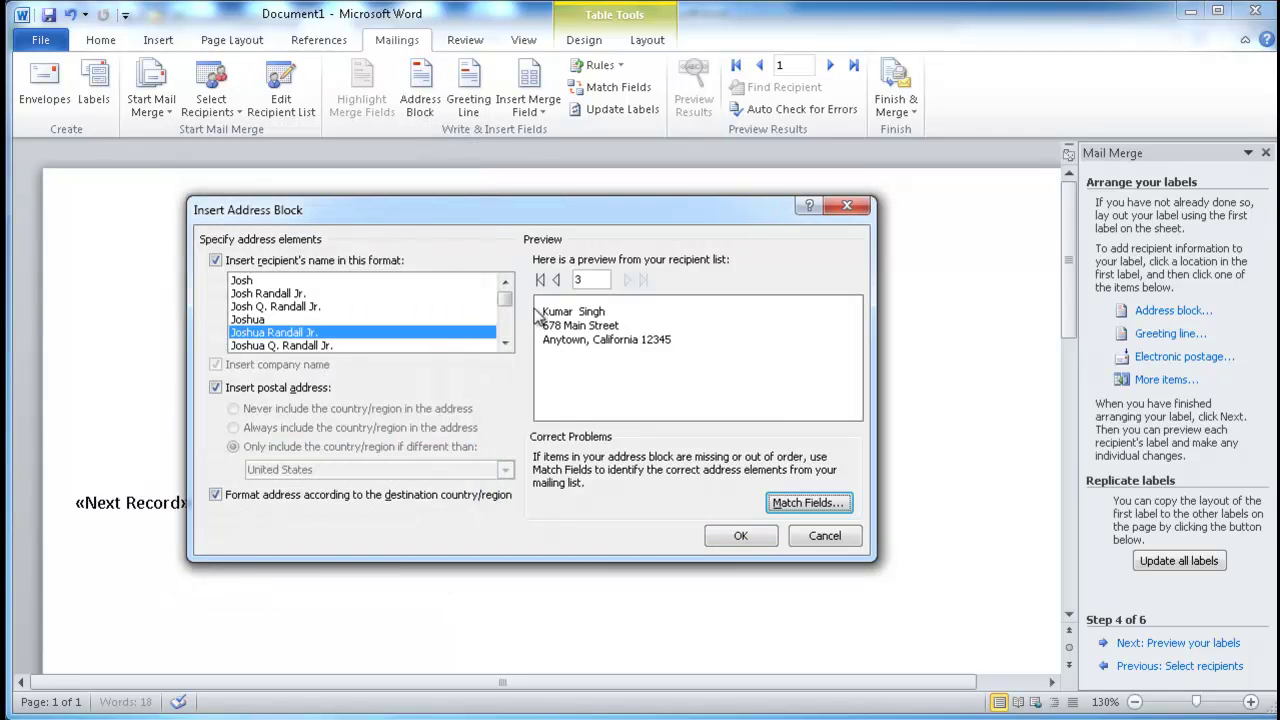
Return the address block preview to the first recipient and insert the block into the first label.
left_click(558, 280)
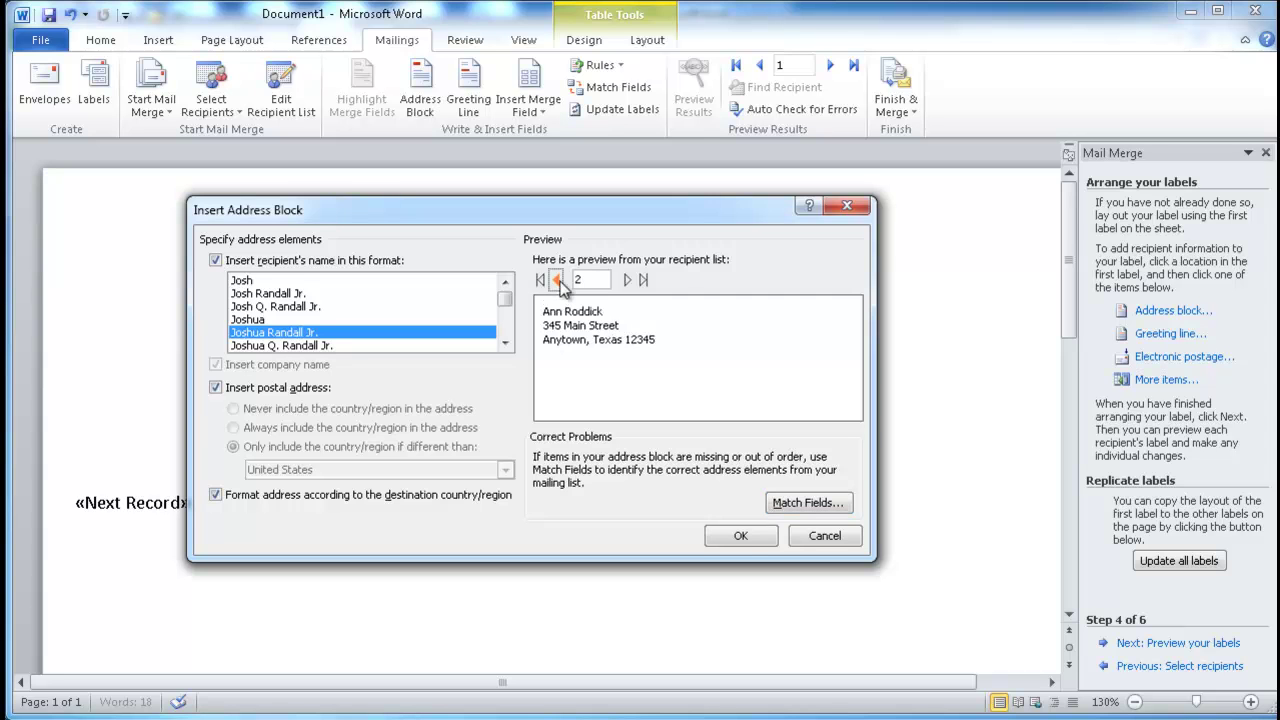
left_click(558, 281)
left_click(740, 536)
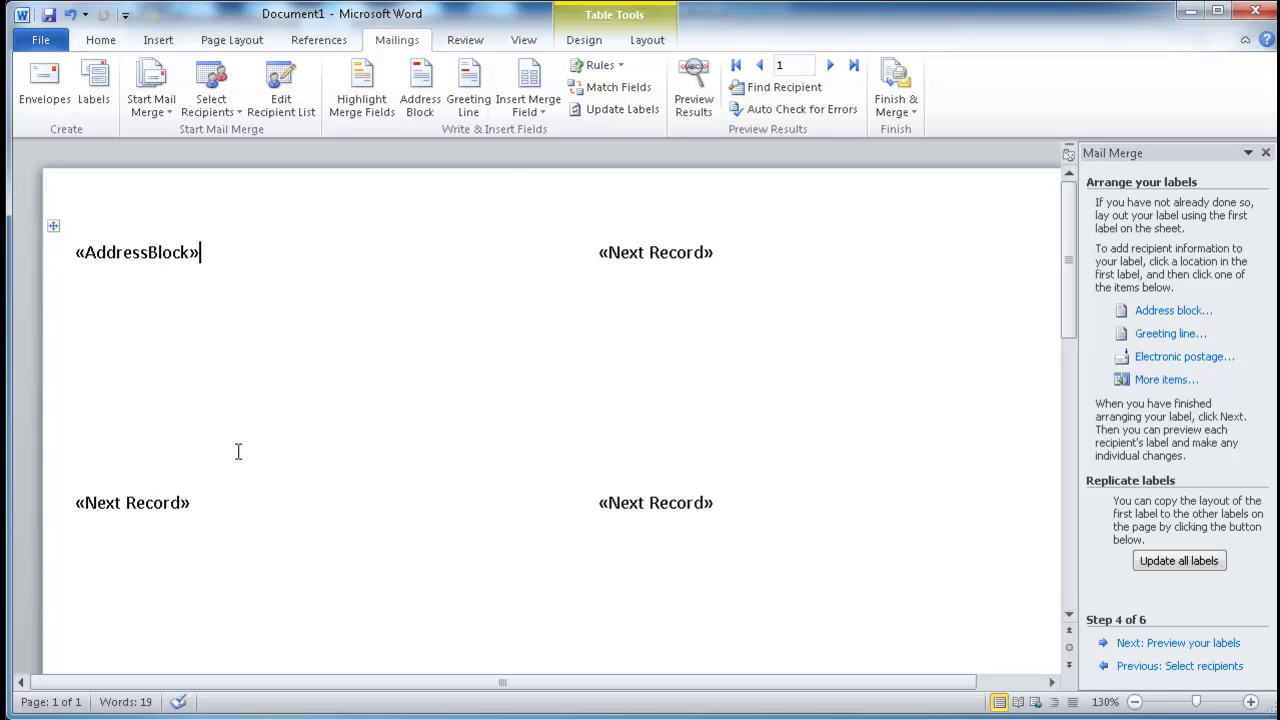
Replicate the first label's address block to all labels on the sheet and preview the merged labels.
left_click(1171, 562)
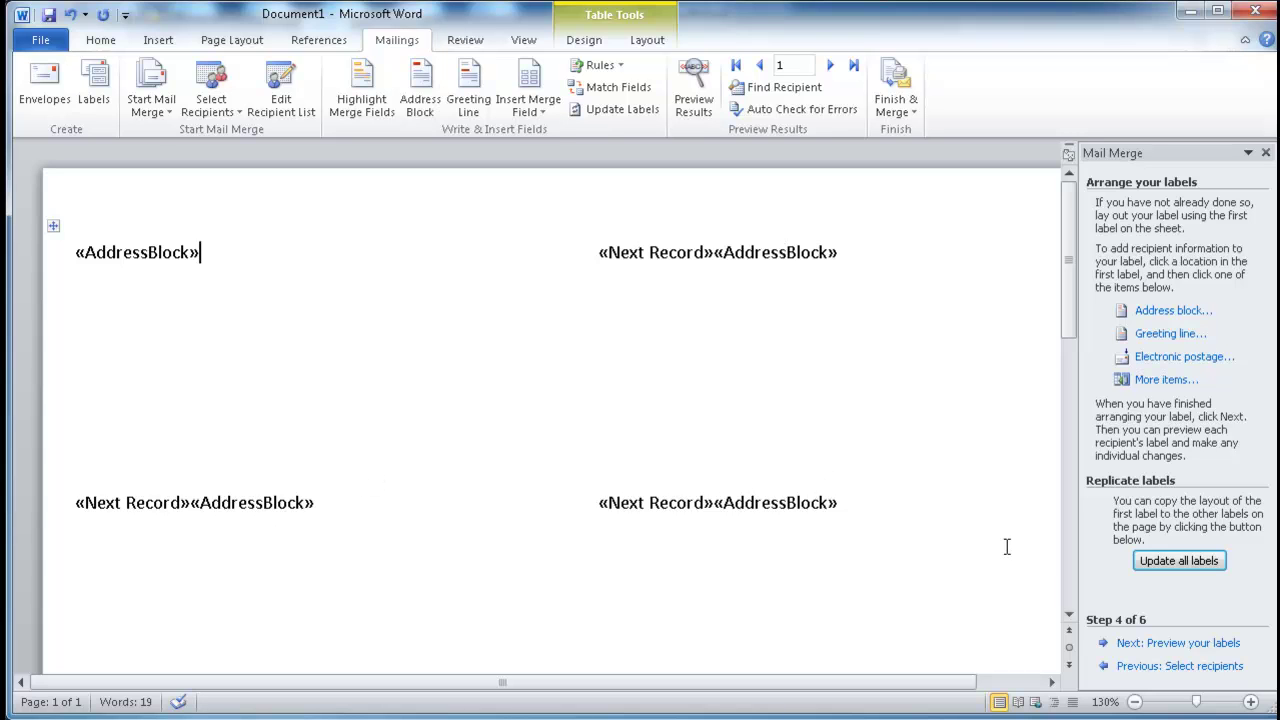
left_click(1152, 643)
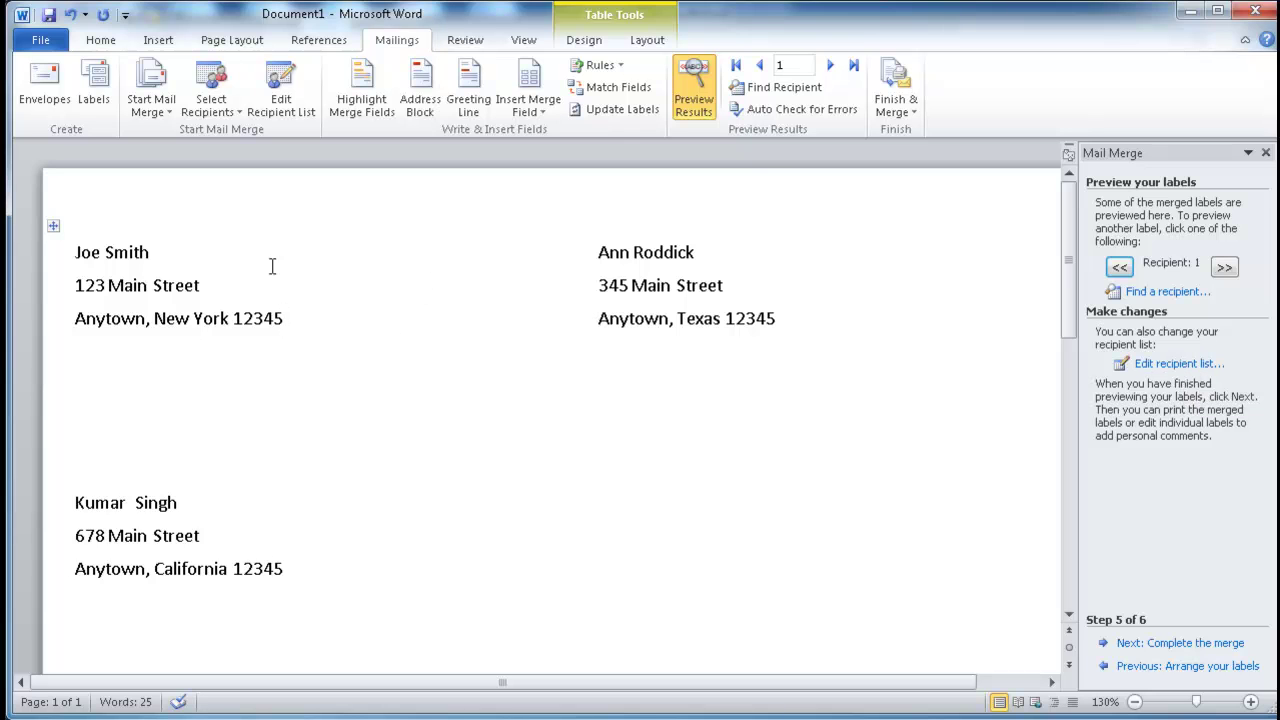
scroll(531, 437, "down", 4)
scroll(531, 440, "up", 4)
Advance to completing the merge and print the labels for all records.
left_click(1153, 645)
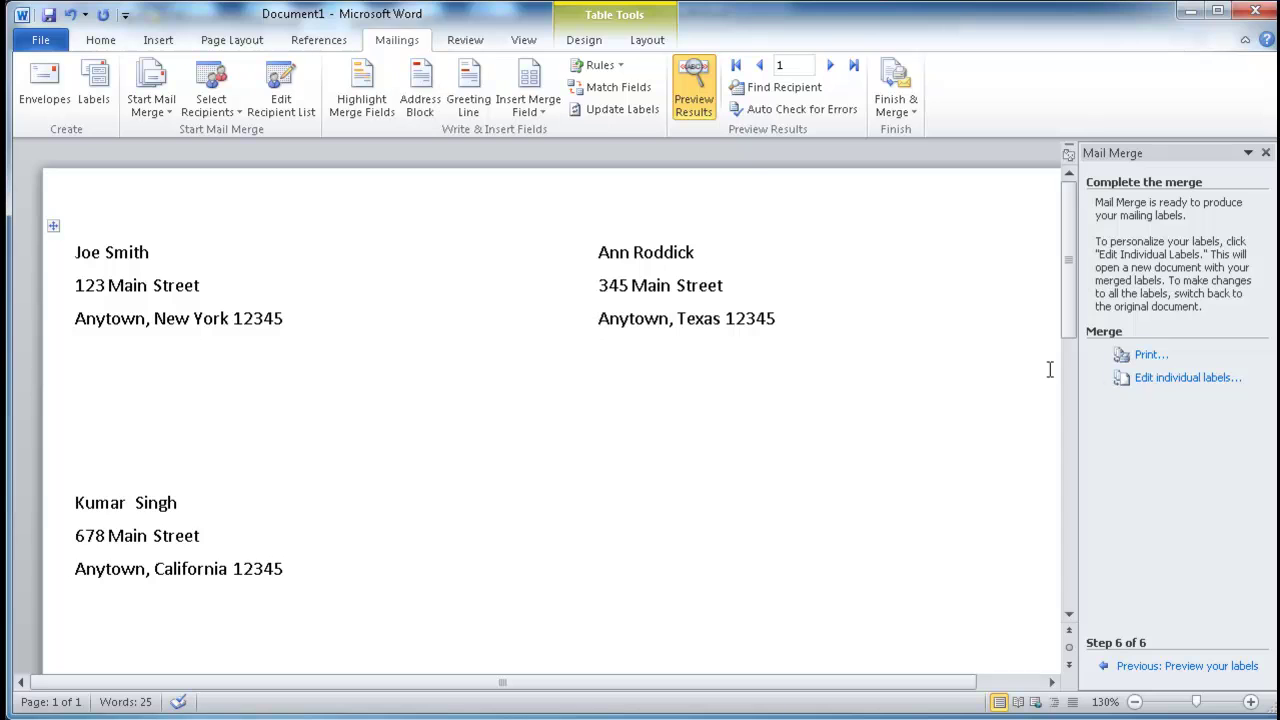
left_click(1148, 356)
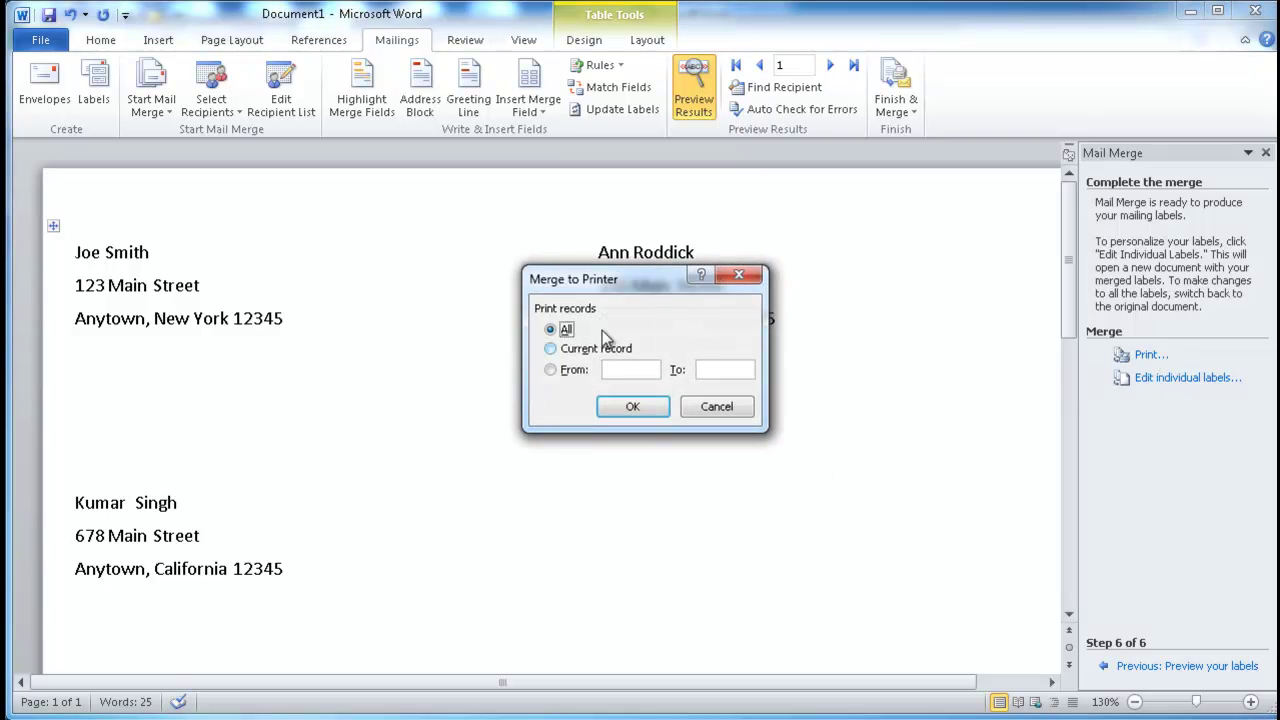
left_click(633, 408)
left_click(772, 538)
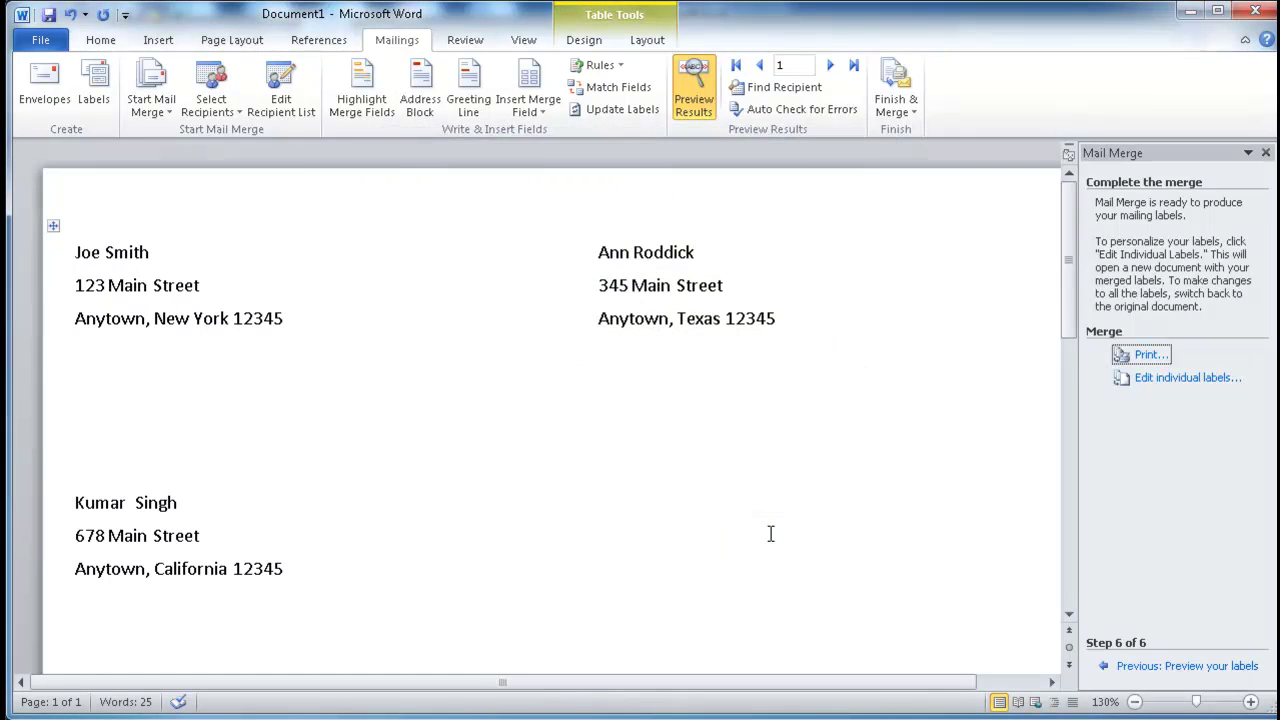
Switch to Snagit Editor, examine the printed label page at 50% zoom, and return to Word.
key("alt+Tab")
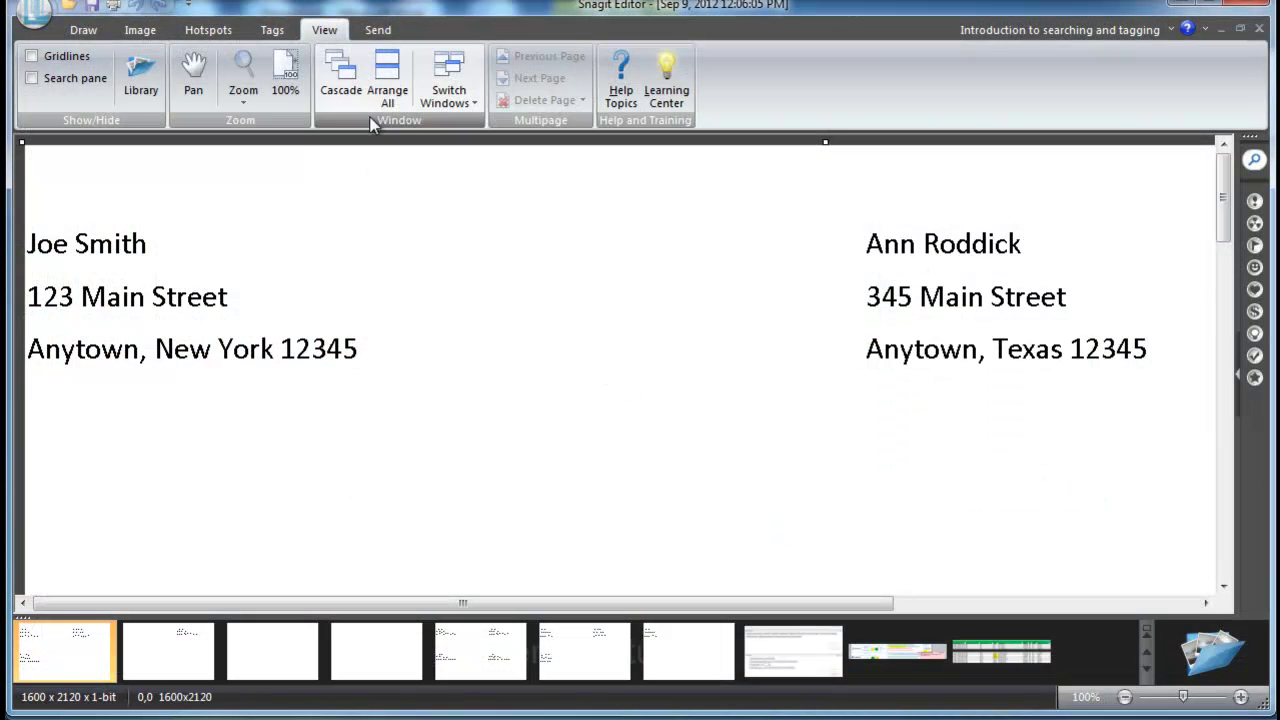
left_click(243, 78)
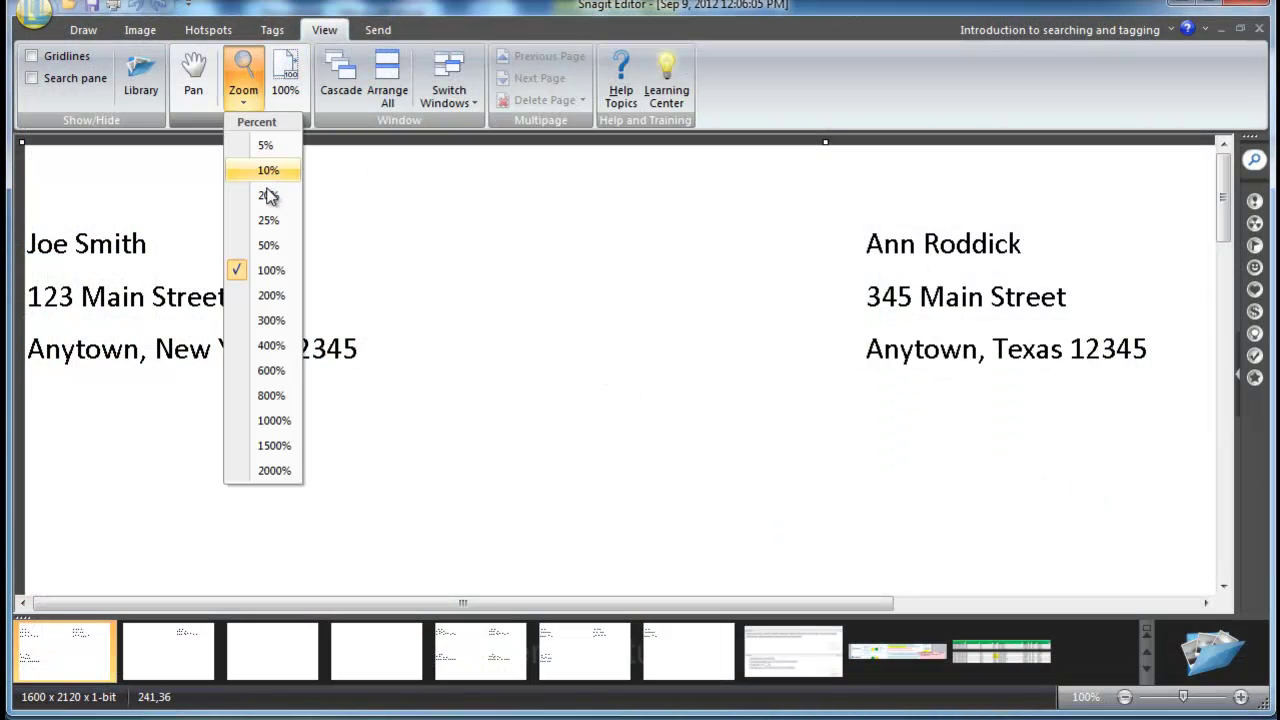
left_click(268, 245)
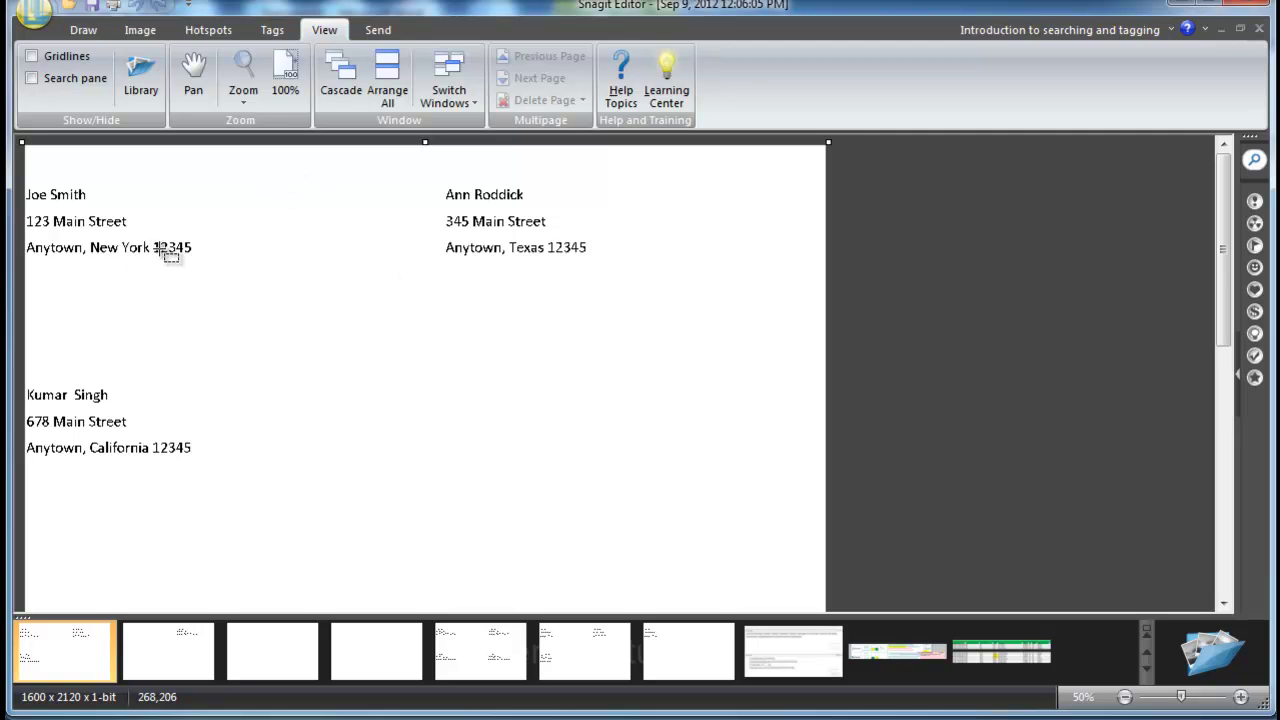
key("alt+Tab")
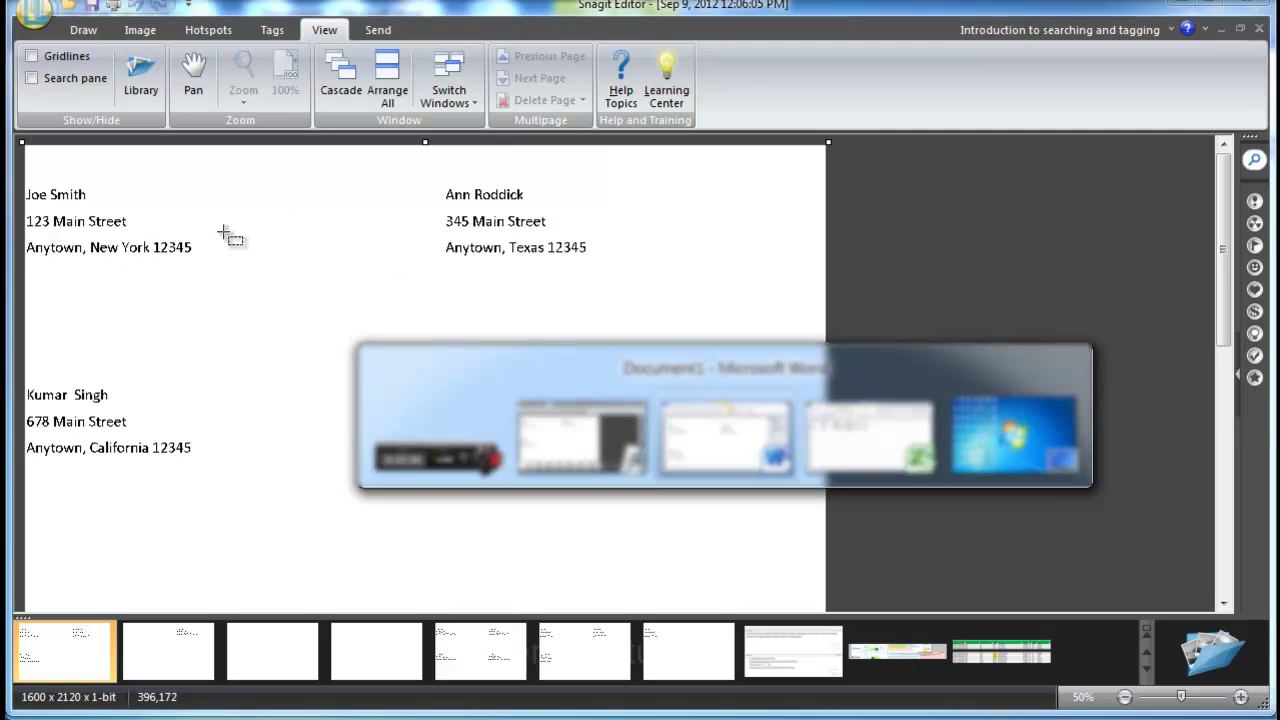